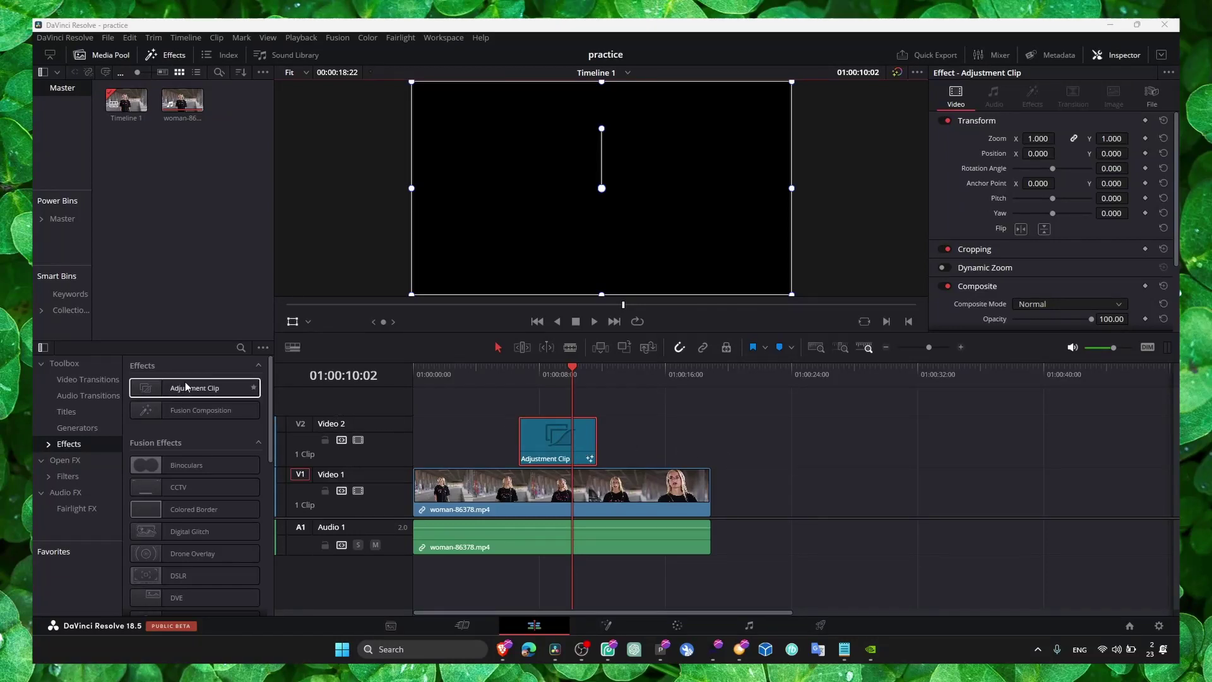
Step: Add an adjustment clip on V2 and split the woman clip twice at the playhead
left_click_drag(193, 387, 662, 448)
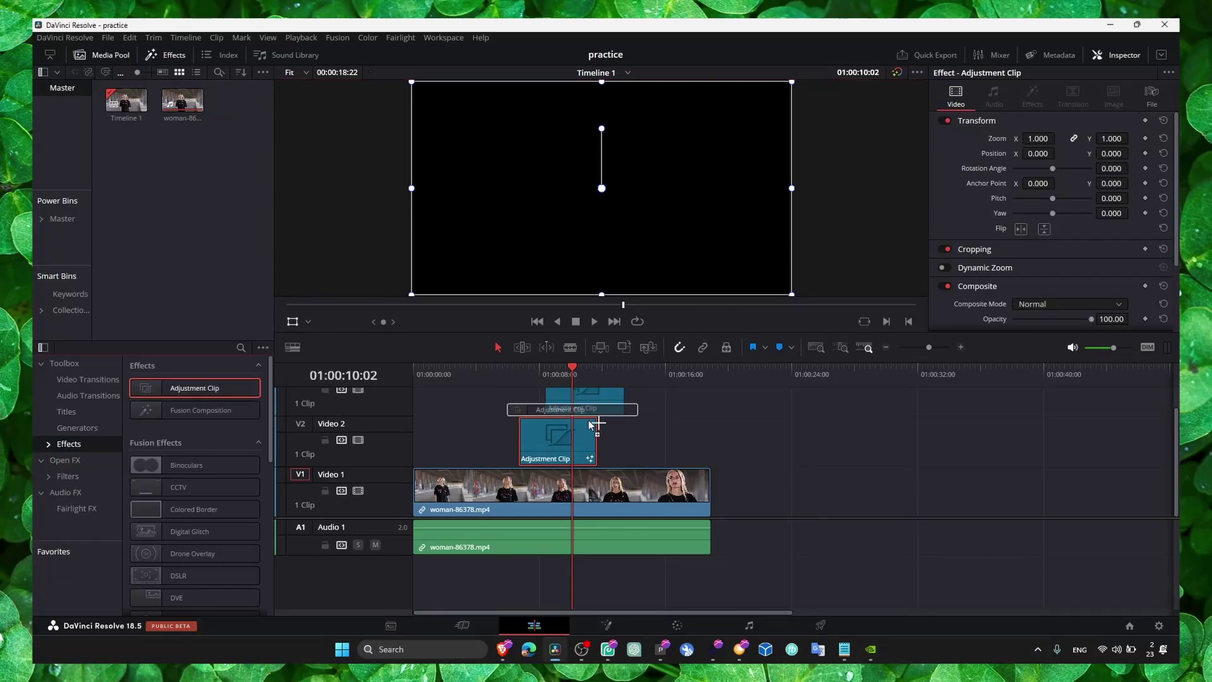
left_click(693, 497)
left_click_drag(680, 374, 598, 379)
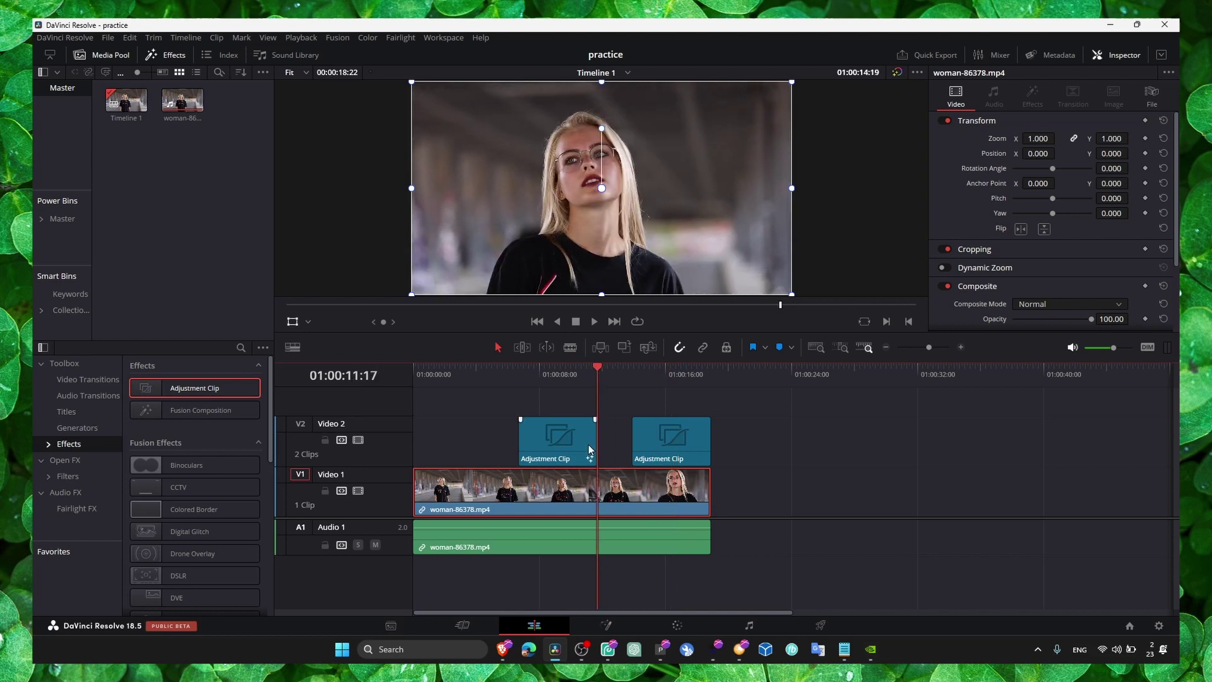
key("ctrl+b")
left_click_drag(508, 375, 519, 456)
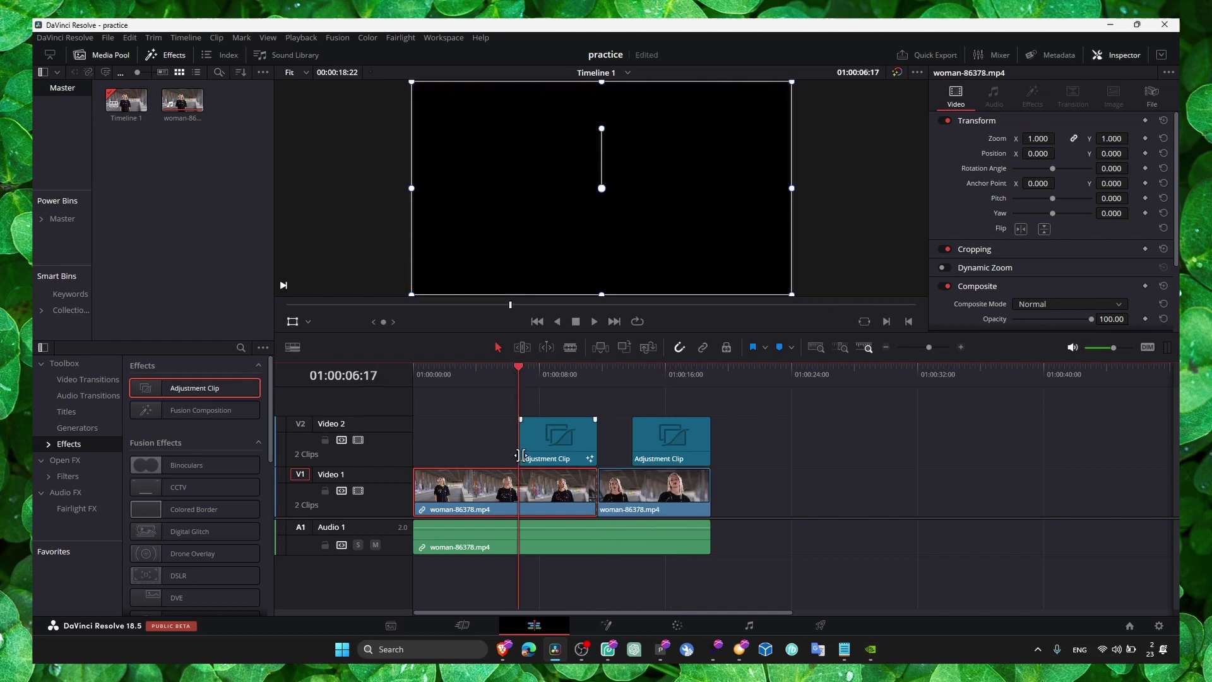
key("ctrl+b")
Step: Briefly open the footage clip's Fusion composition, then return to the edit timeline
right_click(544, 492)
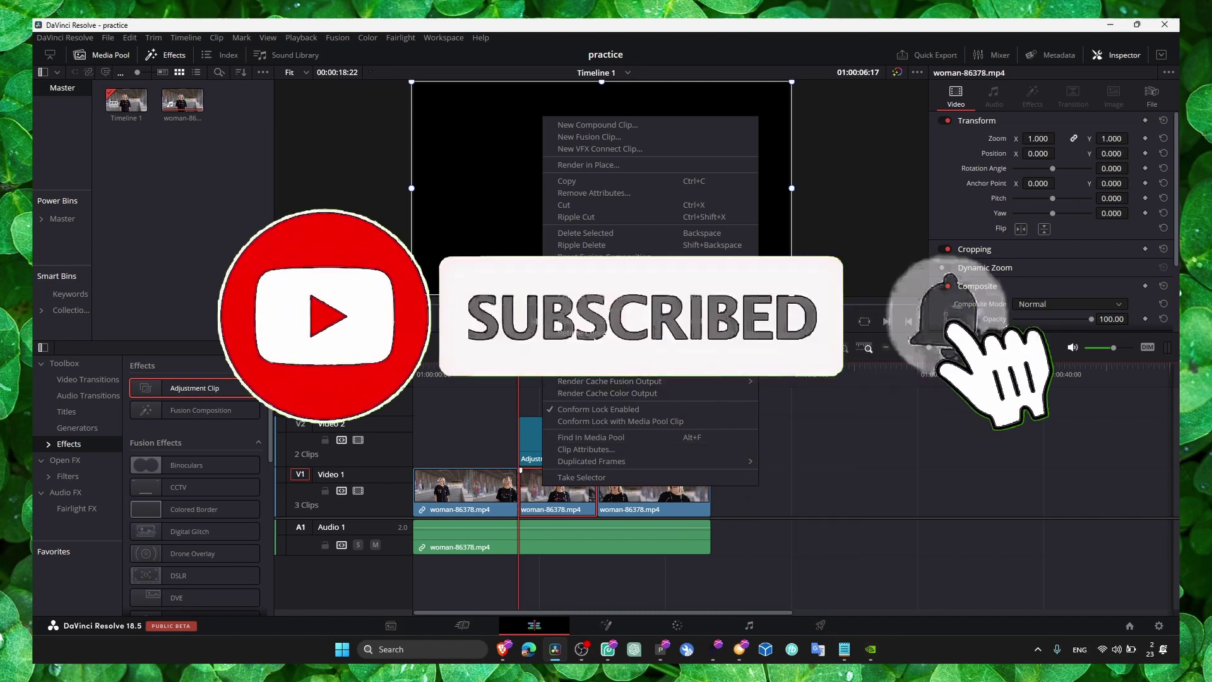
left_click(602, 368)
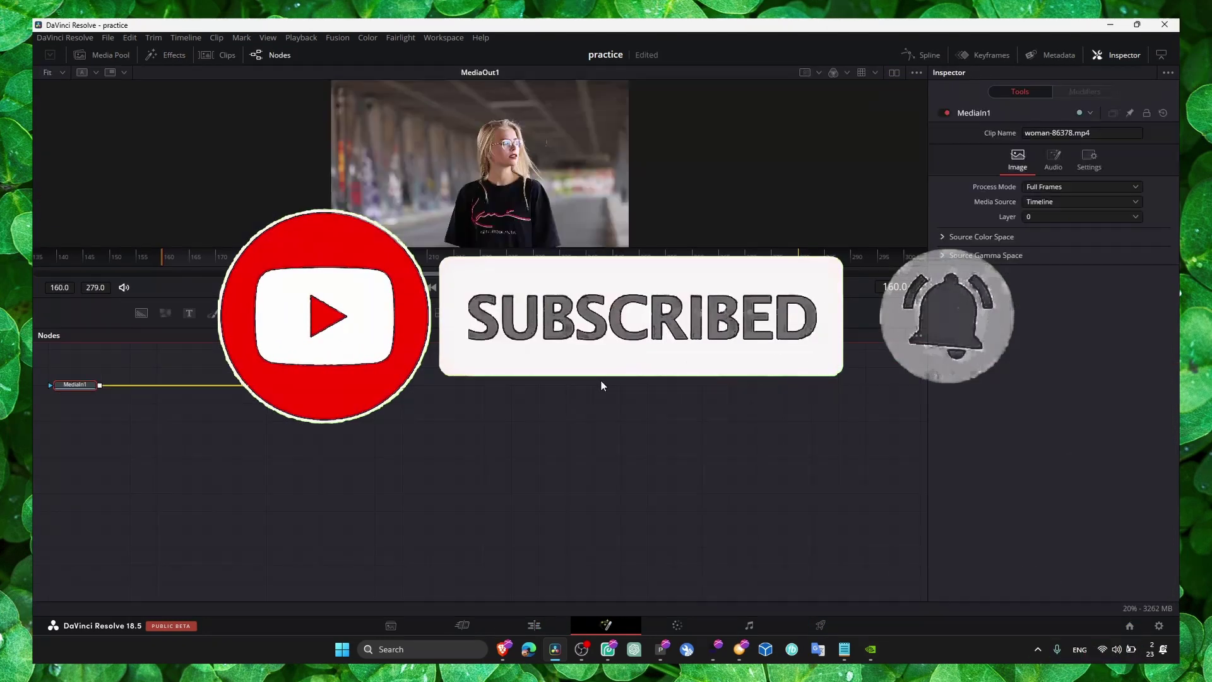
left_click(534, 626)
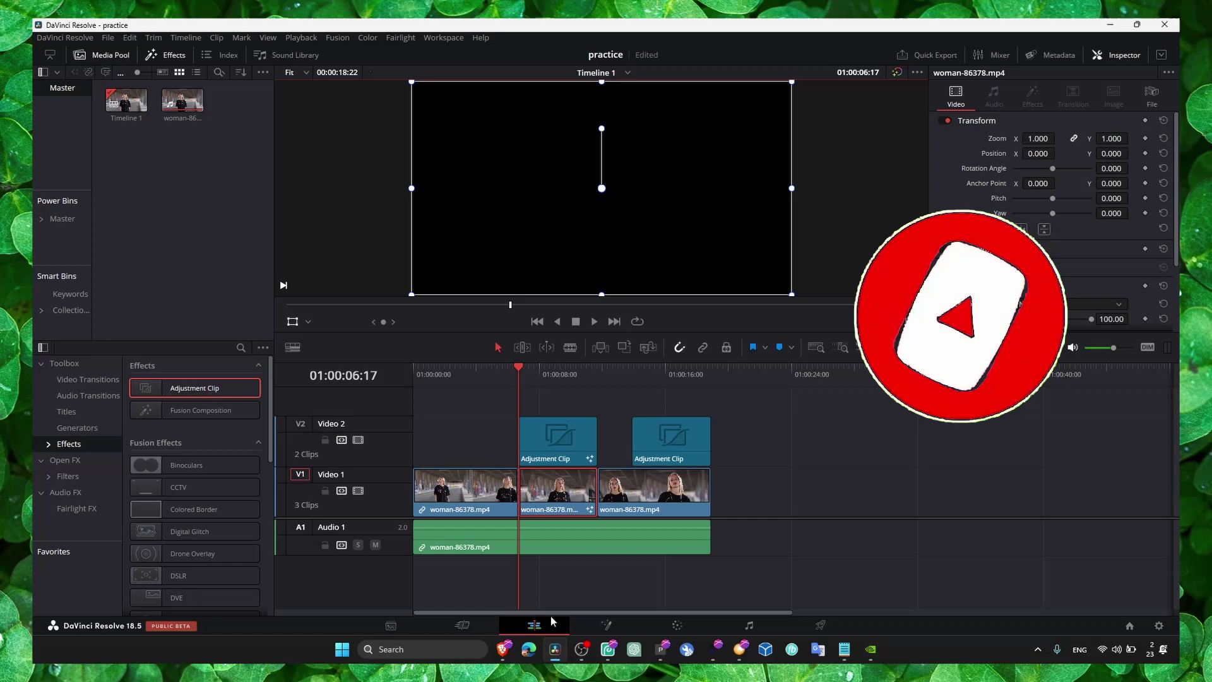
right_click(558, 442)
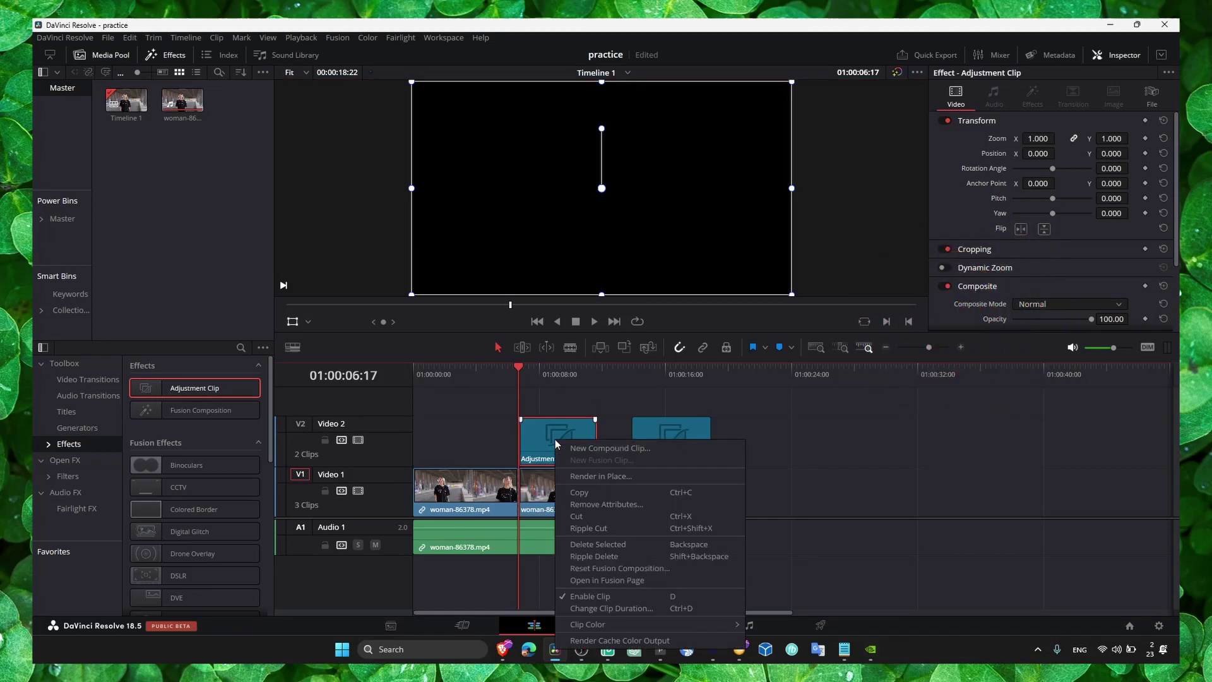
Step: Open the adjustment clip in Fusion and nudge MediaIn1 beside the existing node group
left_click(614, 579)
scroll(560, 435, "down", 2)
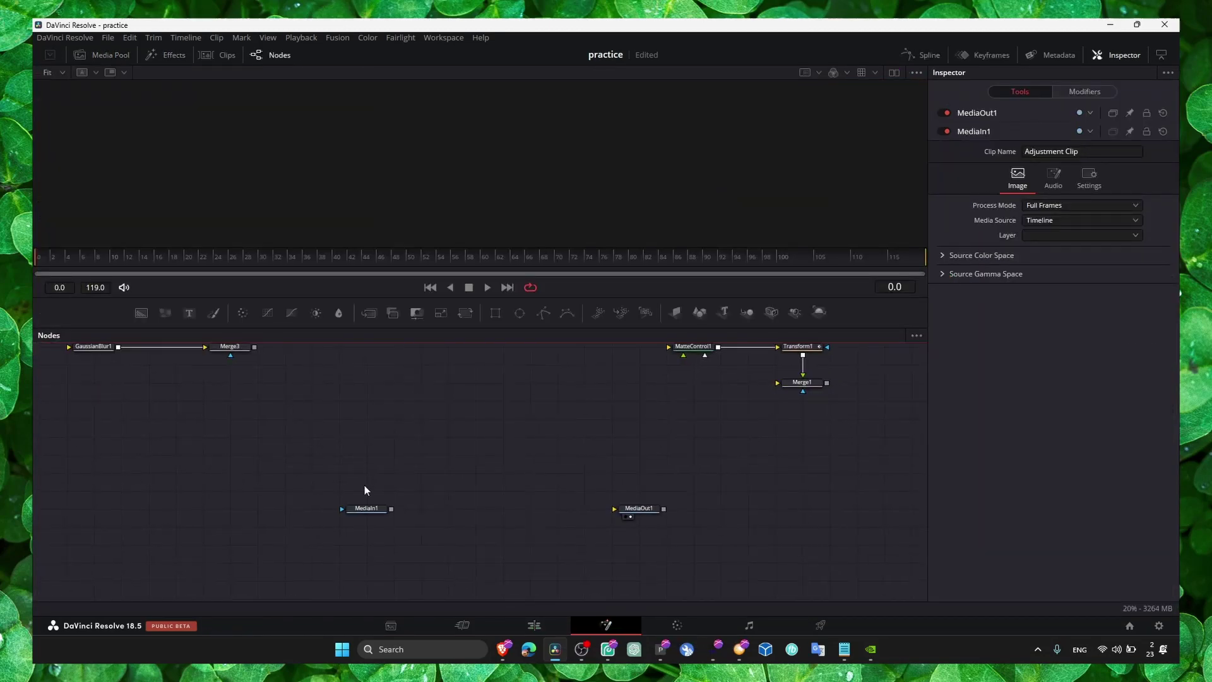
left_click_drag(370, 508, 398, 512)
left_click(632, 509)
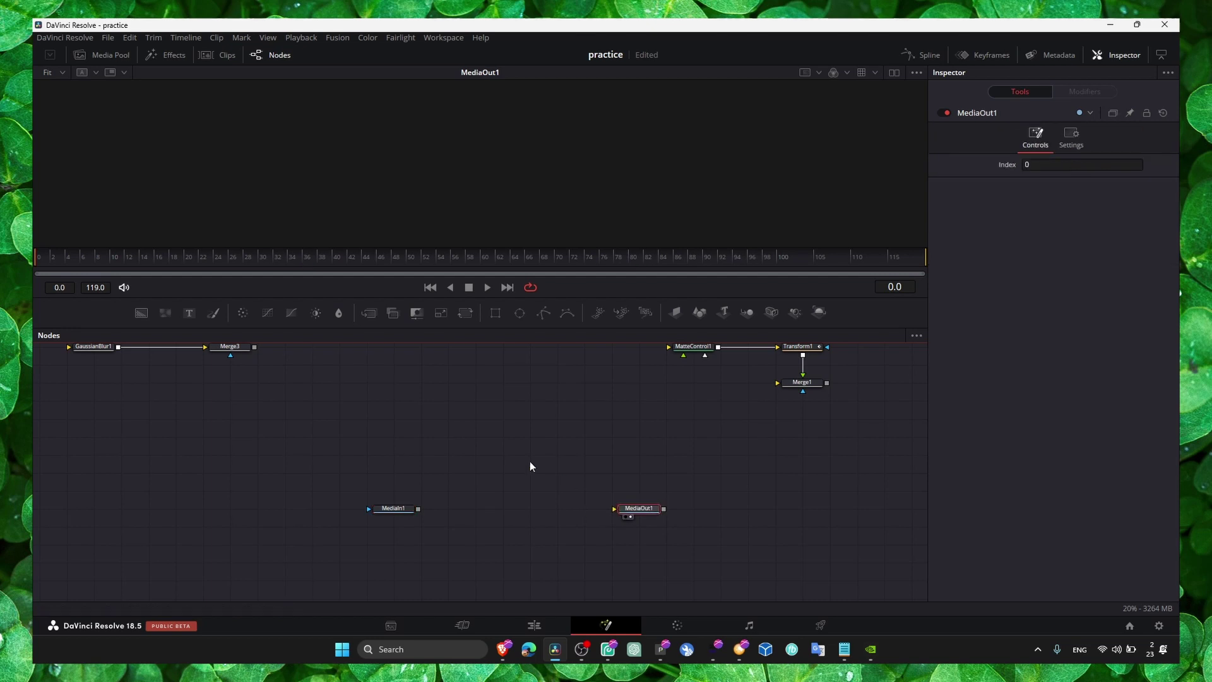
scroll(529, 461, "up", 2)
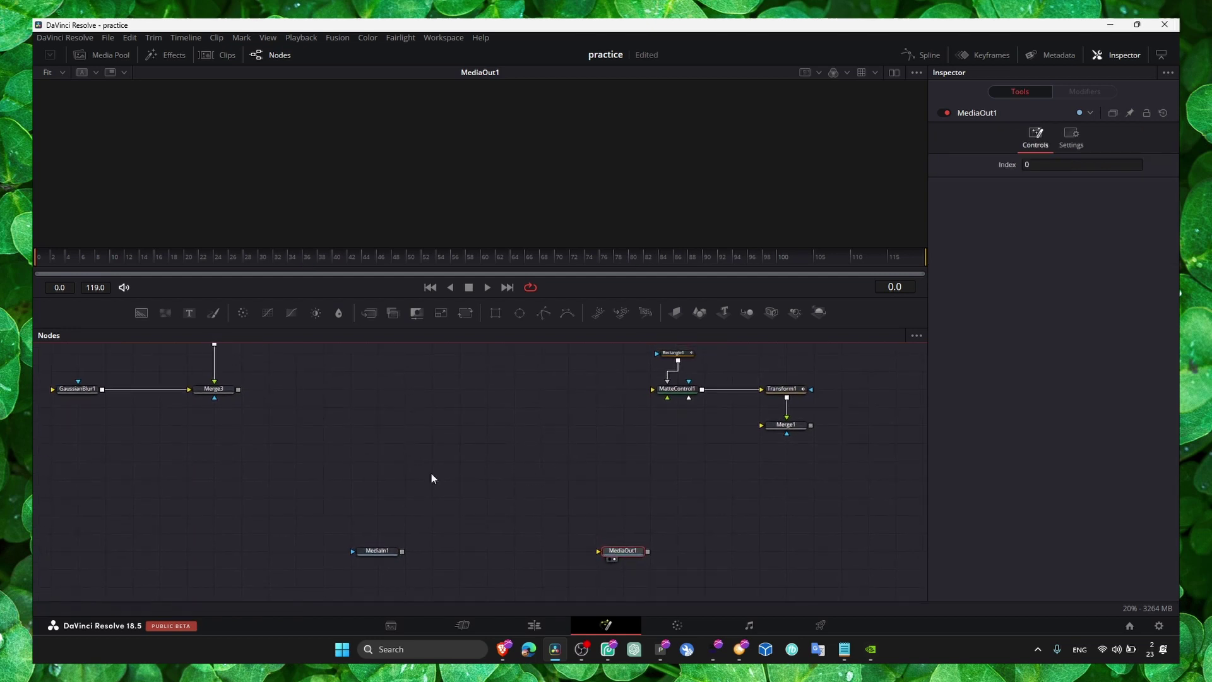
left_click_drag(850, 479, 610, 344)
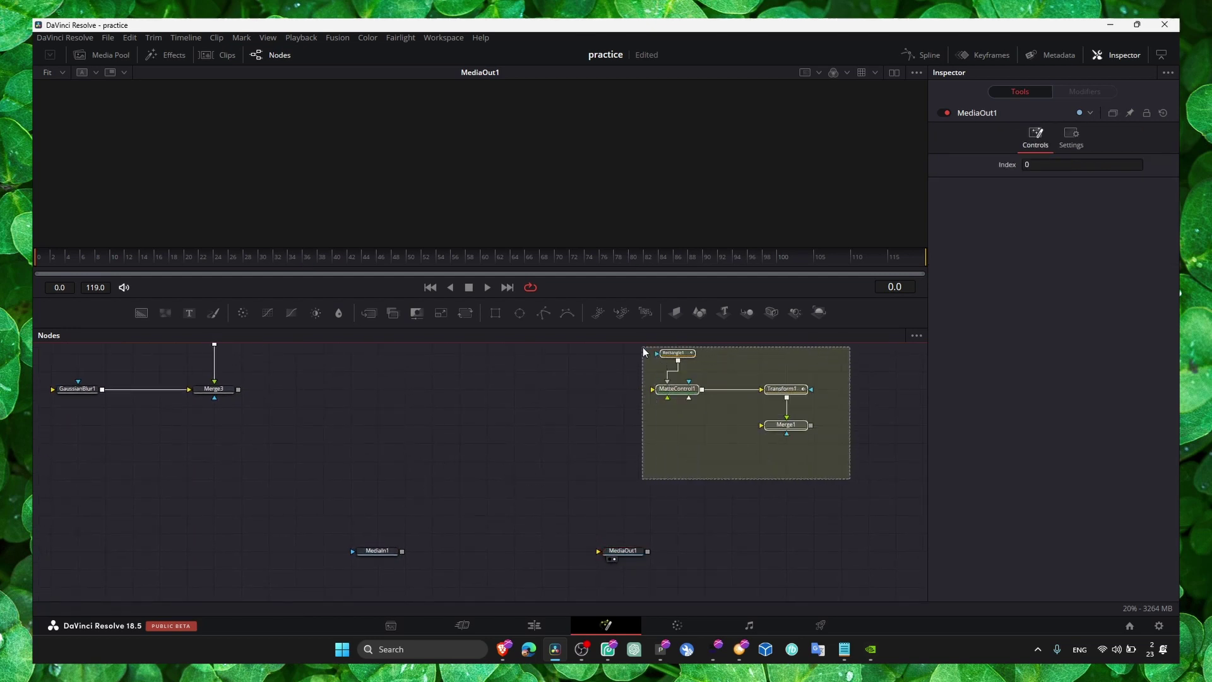
scroll(577, 388, "down", 1)
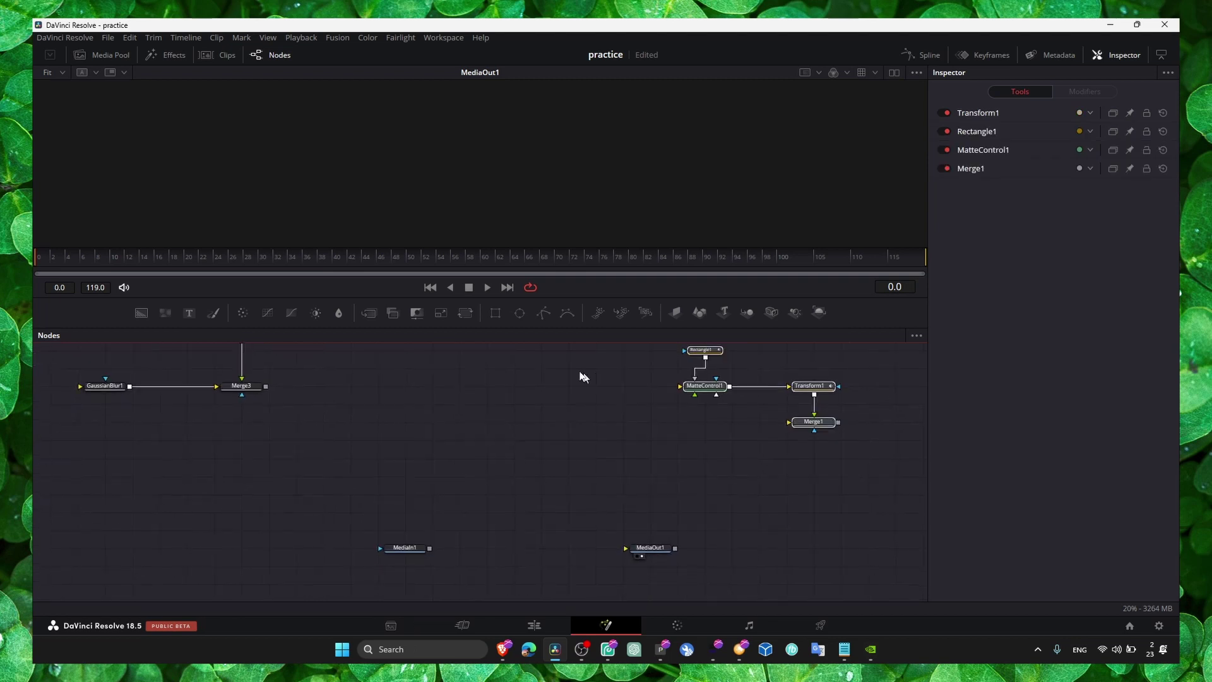
Step: Place MatteControl2 between MediaIn1 and MediaOut1, with MediaIn1 as its background
left_click(412, 316)
mouse_move(860, 482)
left_mouse_down()
mouse_move(548, 502)
mouse_move(520, 503)
mouse_move(520, 482)
left_mouse_up()
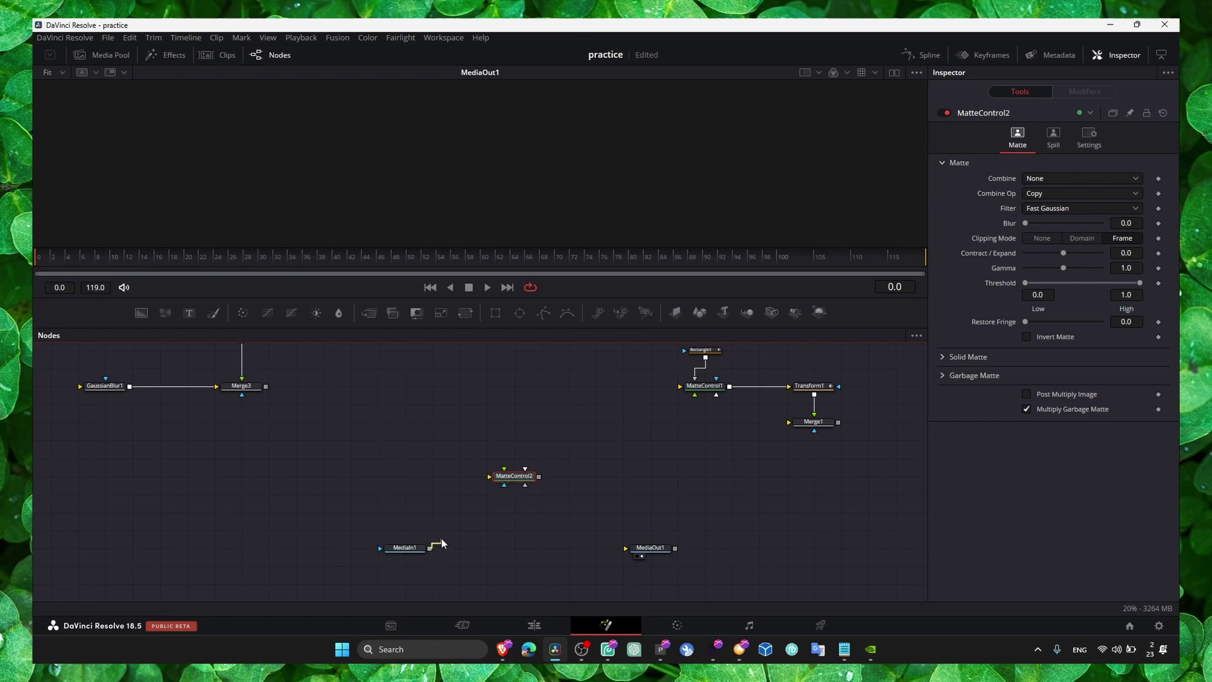
left_click_drag(471, 486, 492, 481)
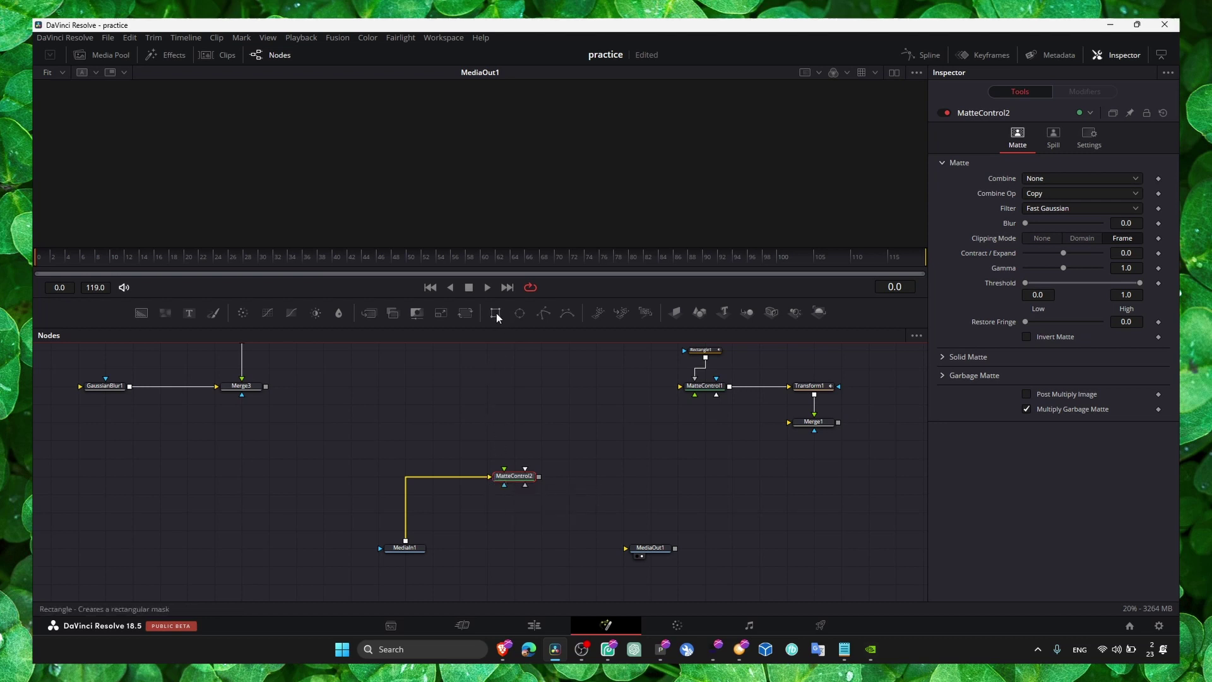
Step: Add a Rectangle3 mask node and undo a stray ellipse node
mouse_move(497, 318)
left_mouse_down()
mouse_move(493, 420)
mouse_move(485, 386)
left_mouse_up()
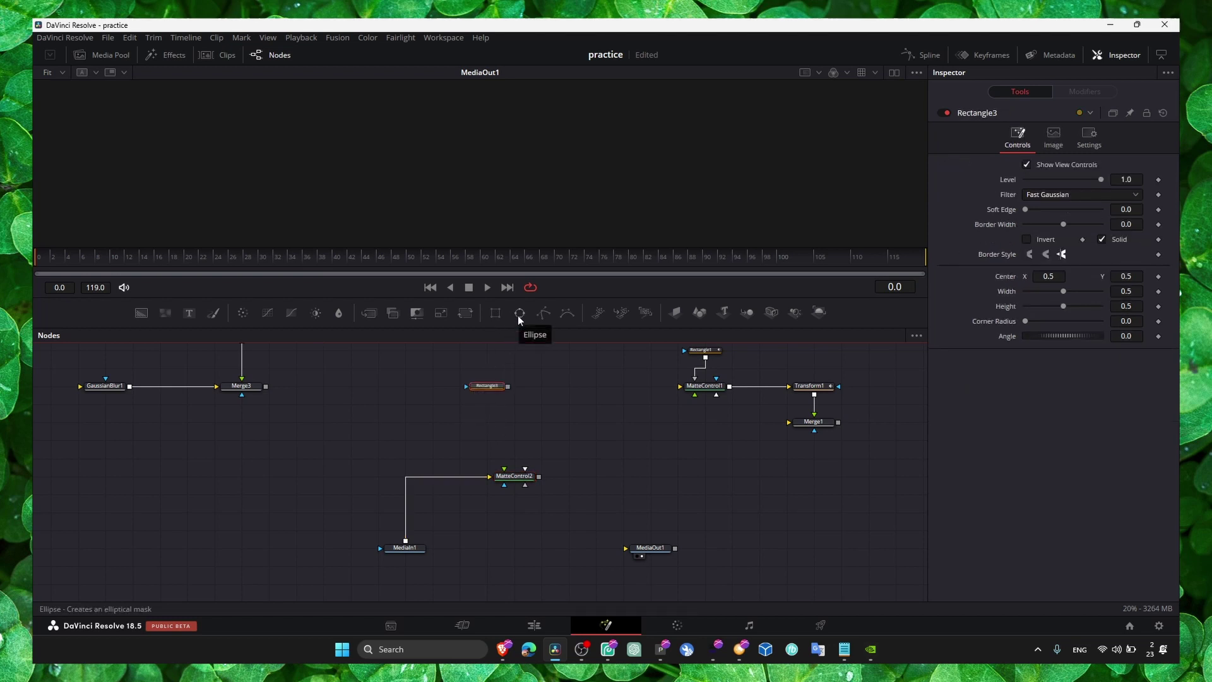
left_click_drag(519, 319, 541, 368)
key("ctrl+z")
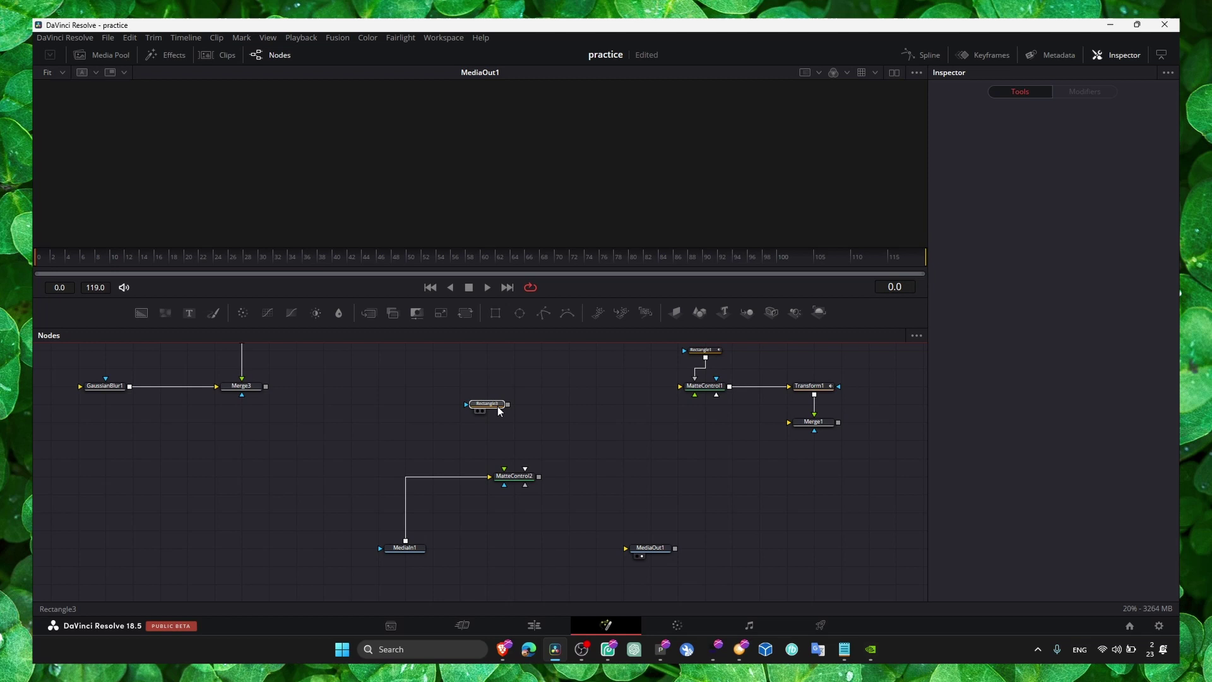
left_click(500, 411)
scroll(526, 445, "up", 3)
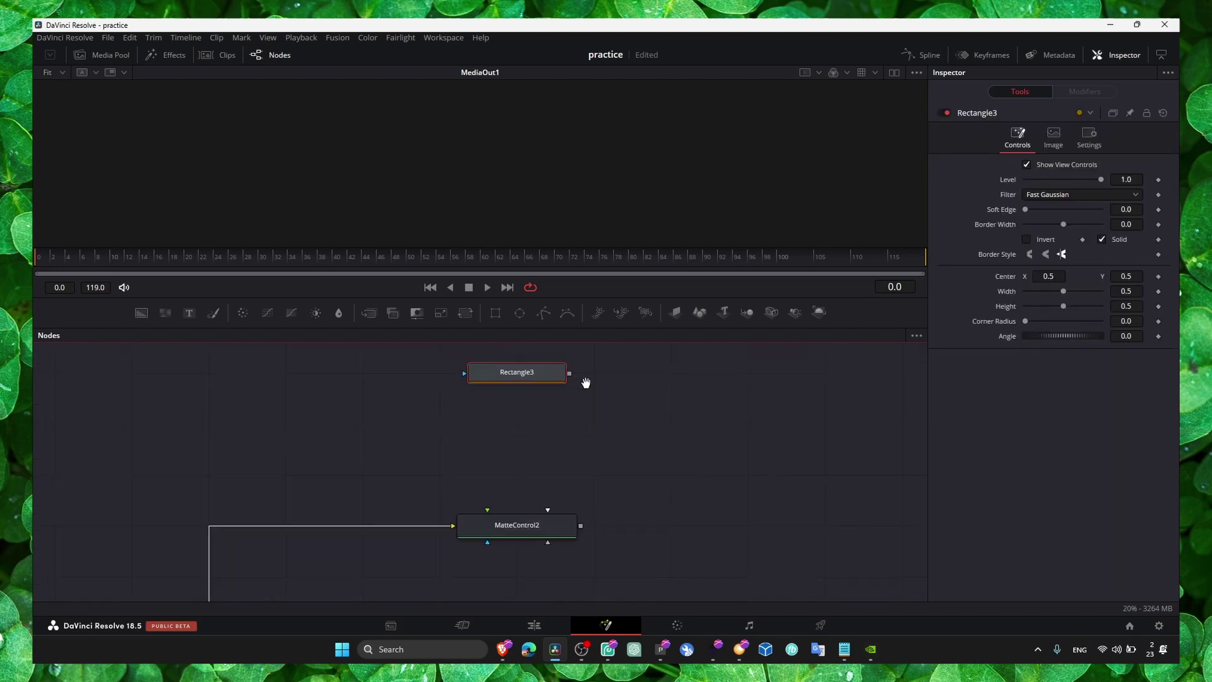
Step: Wire Rectangle3 into MatteControl2 as its Garbage Matte
left_click_drag(585, 382, 580, 368)
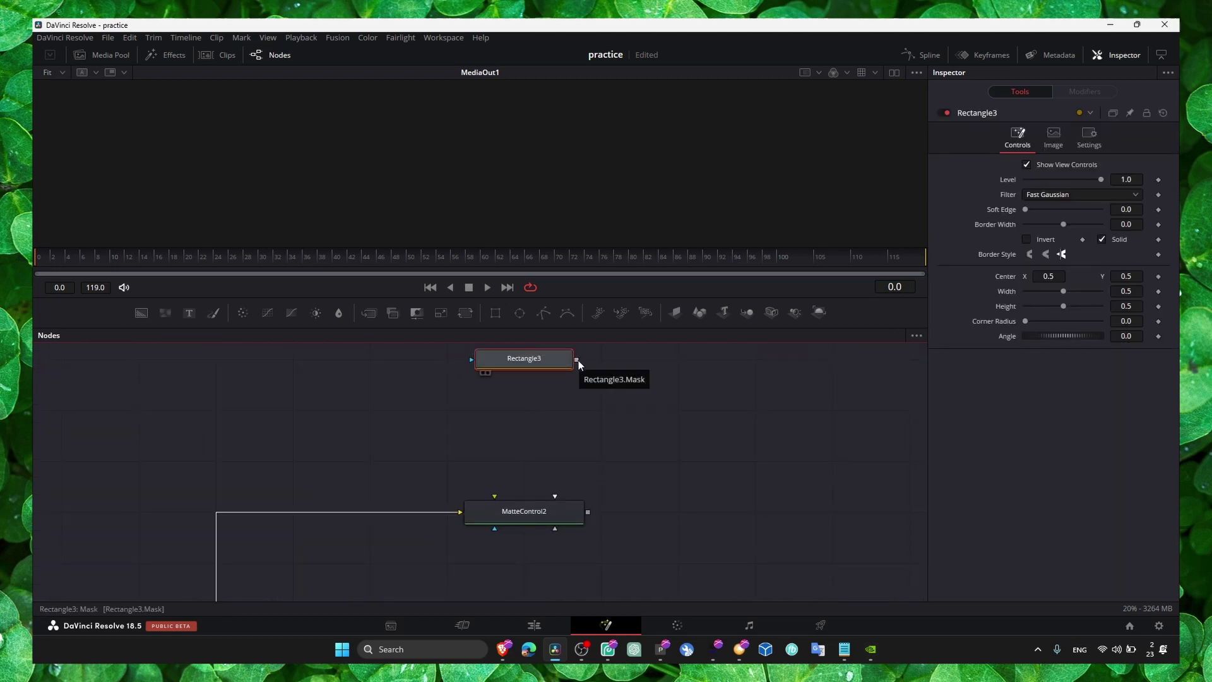
left_click_drag(576, 360, 524, 519)
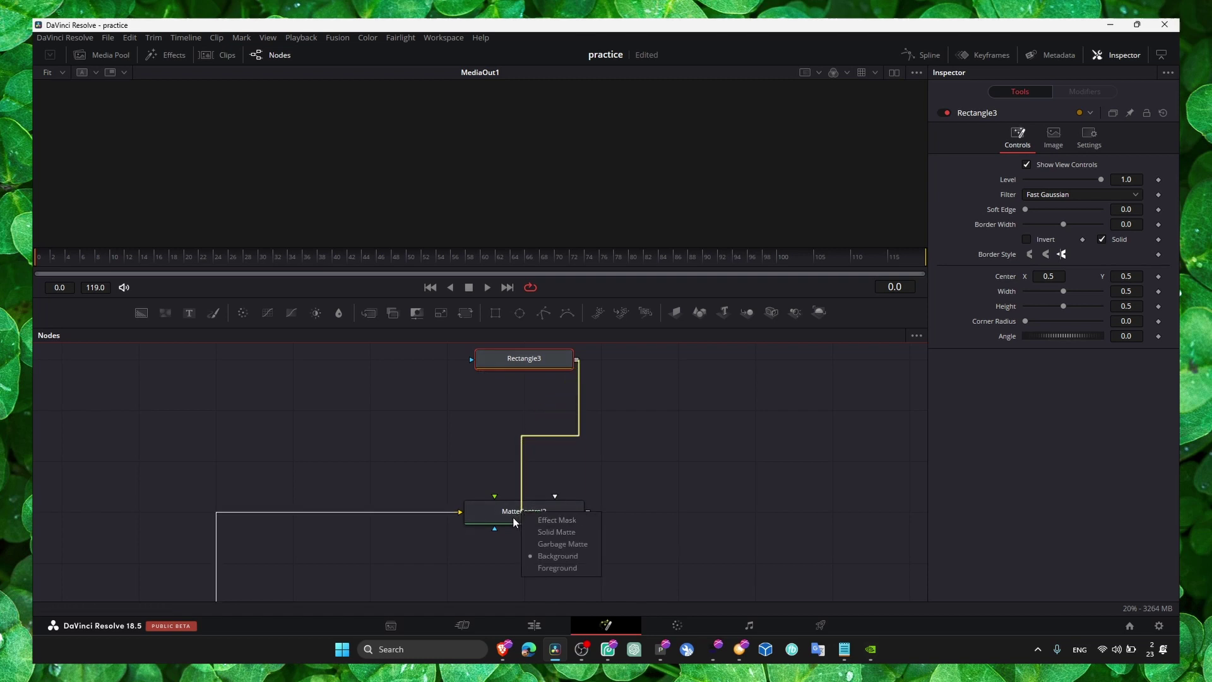
left_click(563, 544)
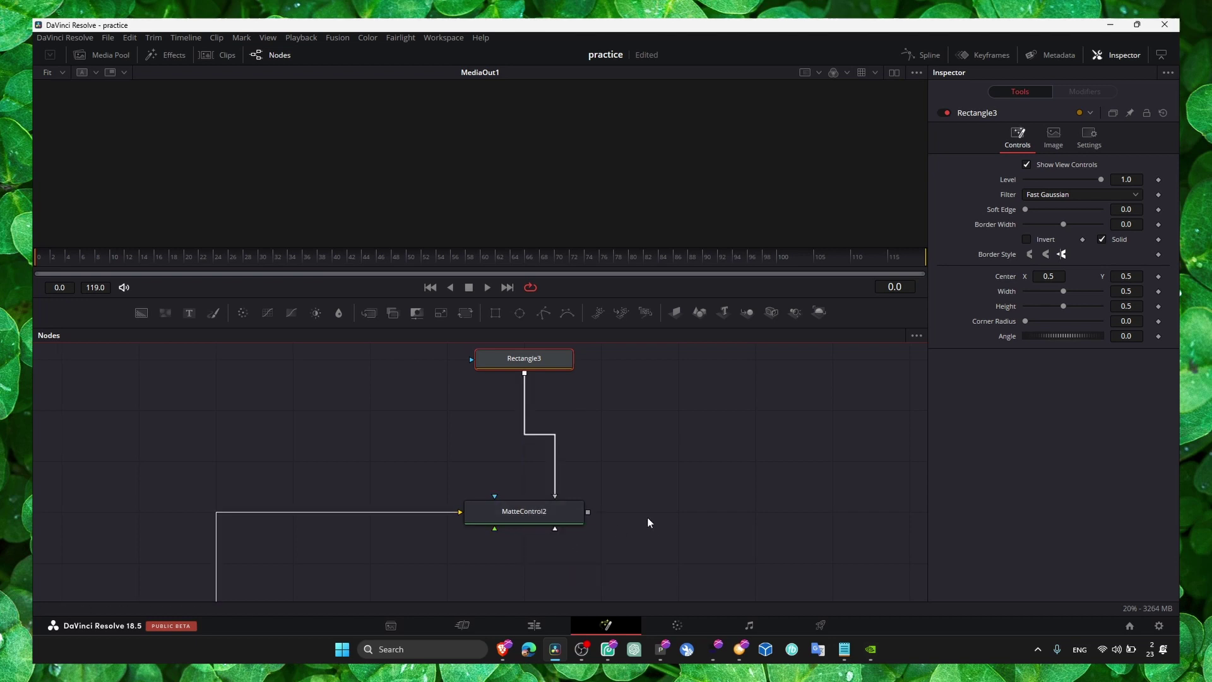
Step: Add a Transform3 node after MatteControl2
mouse_move(612, 502)
left_mouse_down()
mouse_move(497, 480)
mouse_move(499, 462)
mouse_move(442, 481)
left_mouse_up()
scroll(500, 452, "down", 3, "ctrl")
mouse_move(694, 374)
left_mouse_down()
mouse_move(575, 487)
mouse_move(622, 461)
left_mouse_up()
left_click_drag(495, 509, 552, 423)
mouse_move(465, 313)
left_mouse_down()
mouse_move(427, 476)
mouse_move(491, 476)
left_mouse_up()
Step: View MatteControl2, invert Rectangle3, and shift its Center X to about 0.515
left_click_drag(341, 476, 445, 170)
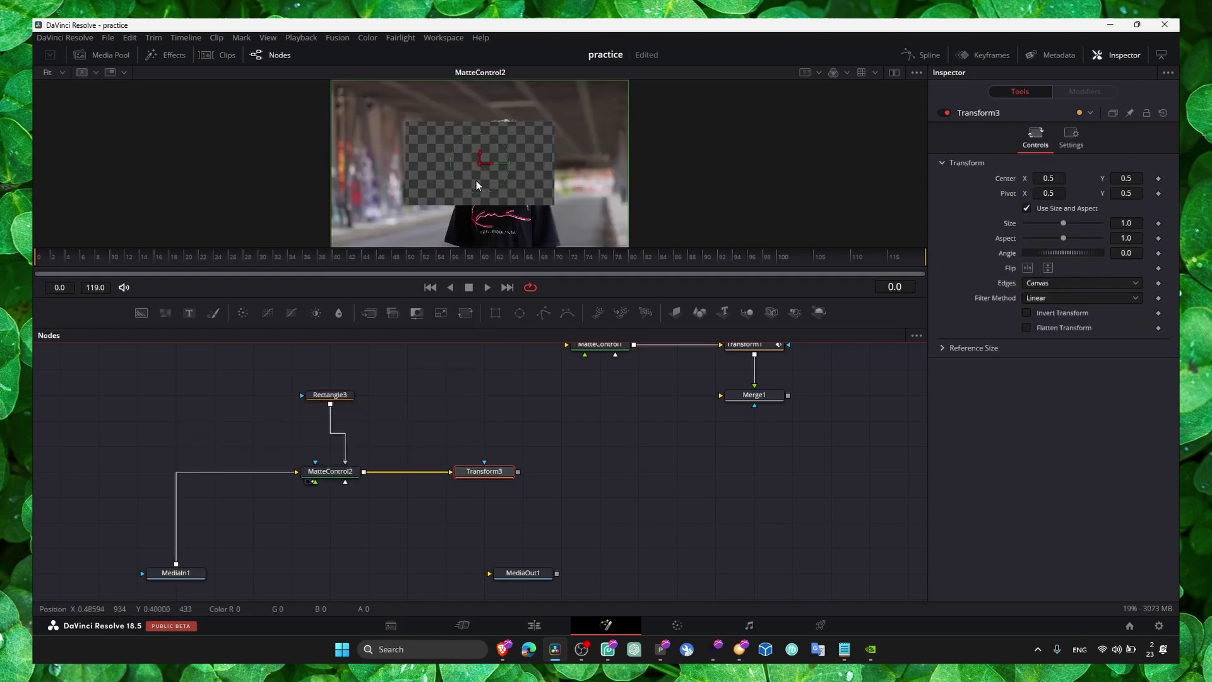
left_click(327, 398)
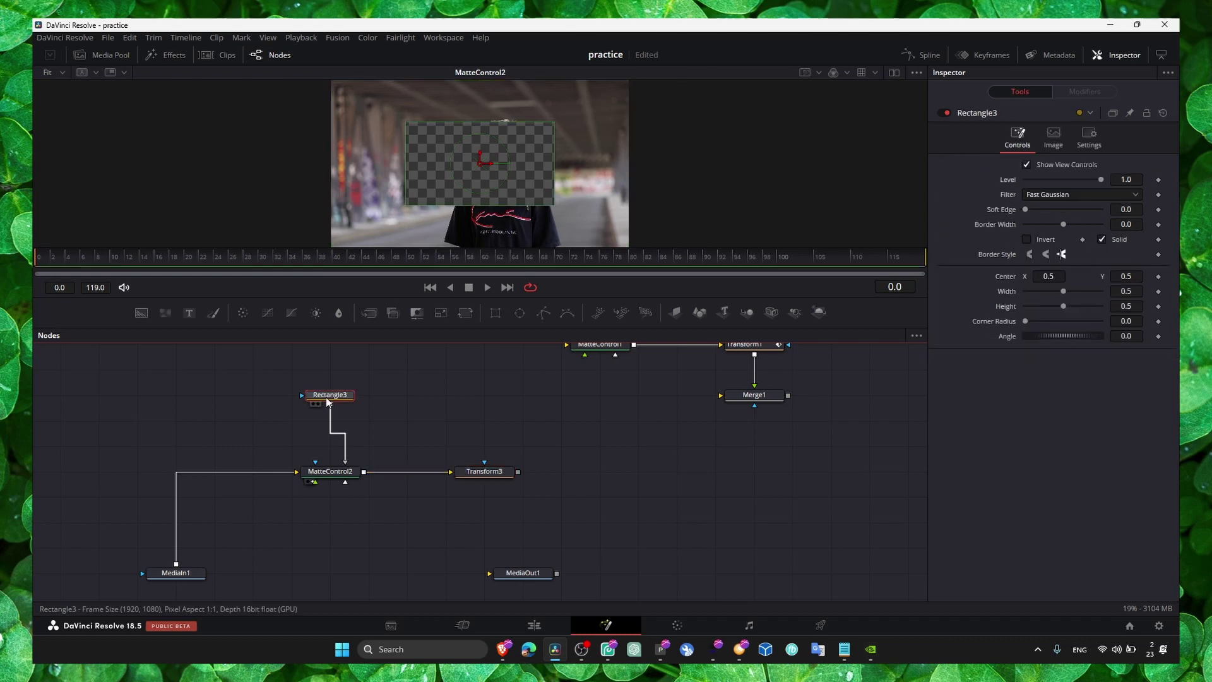
left_click(1028, 239)
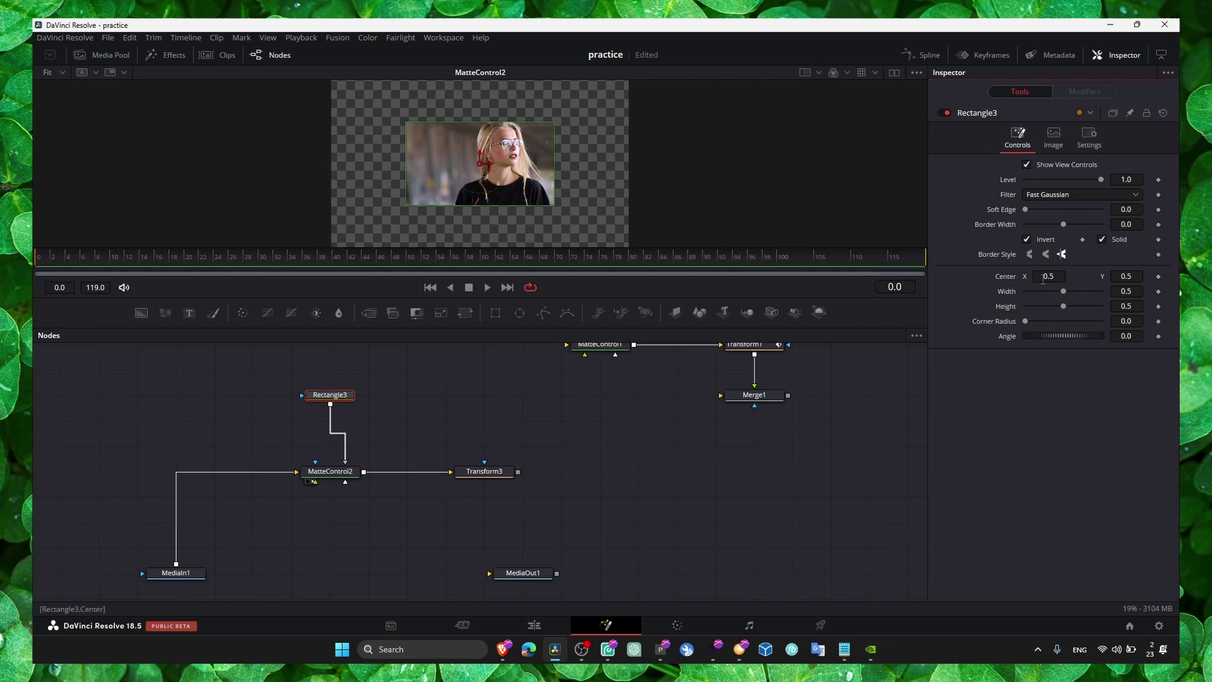
left_click_drag(1043, 276, 1051, 277)
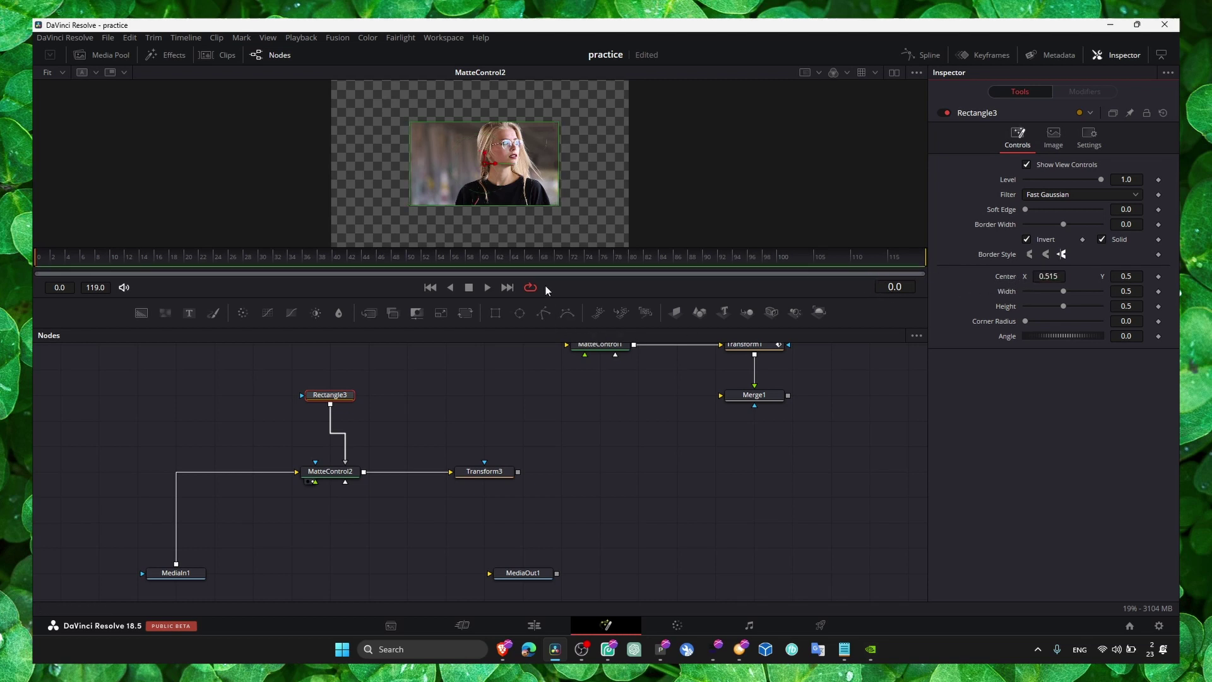
Step: Connect Transform3's pivot to Rectangle3's Center
left_click(483, 472)
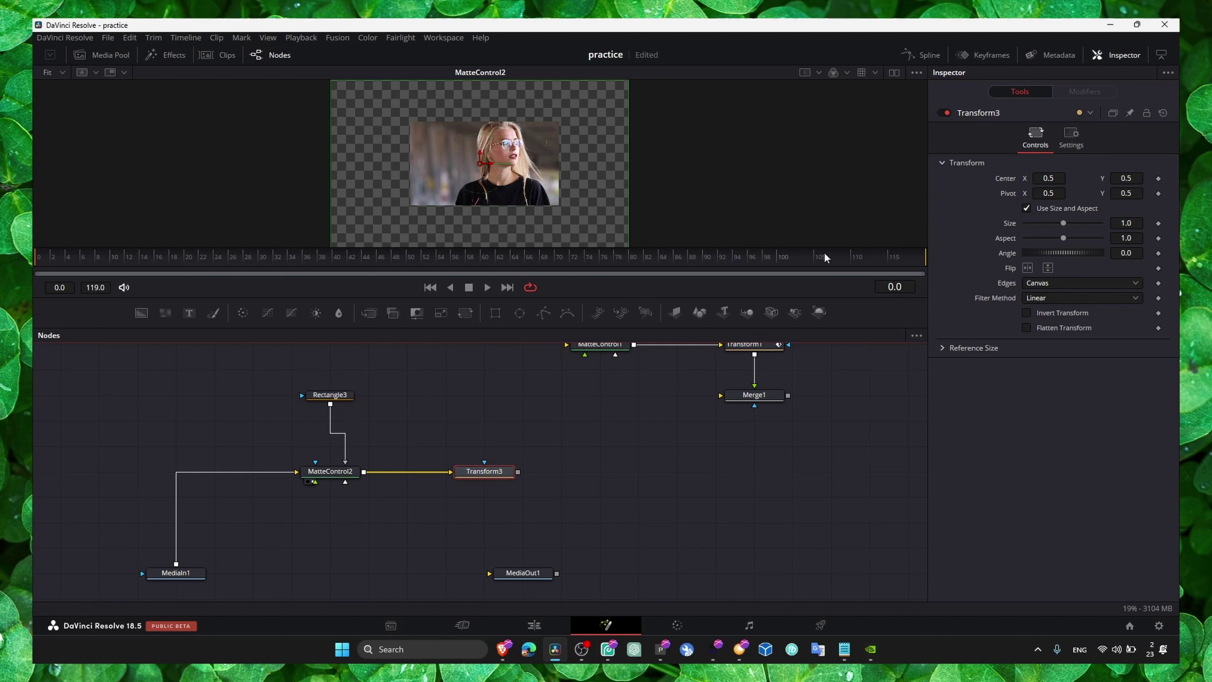
left_click_drag(1041, 193, 1051, 192)
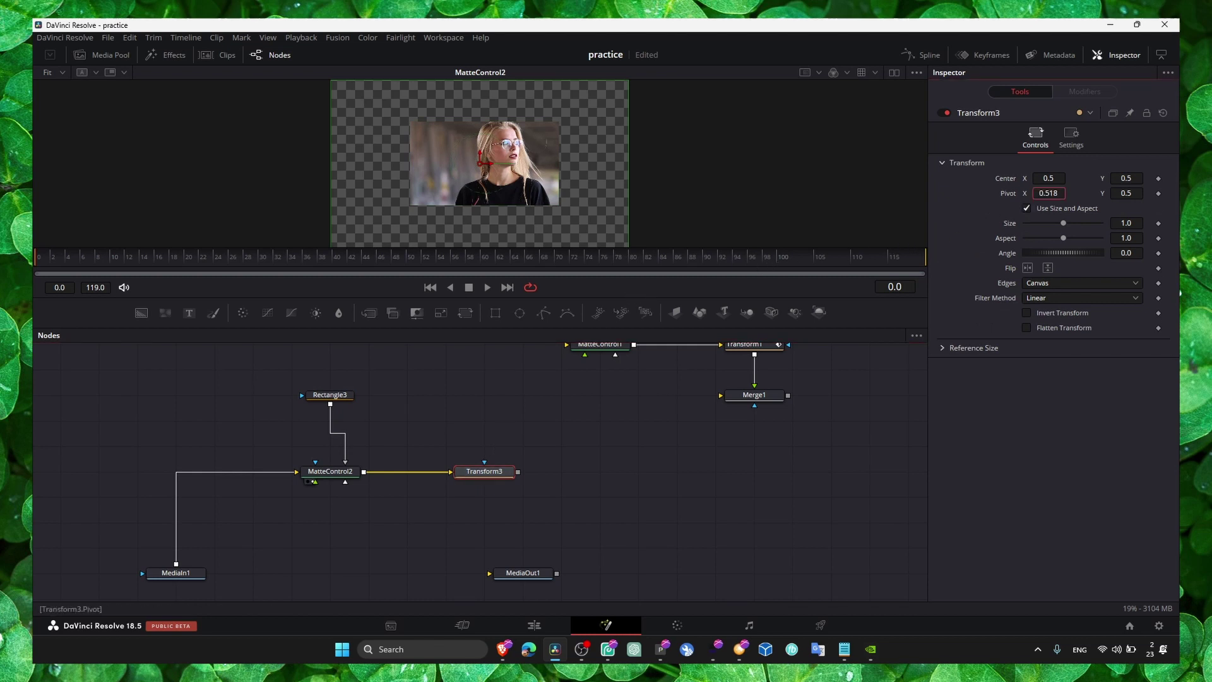
left_click(330, 395)
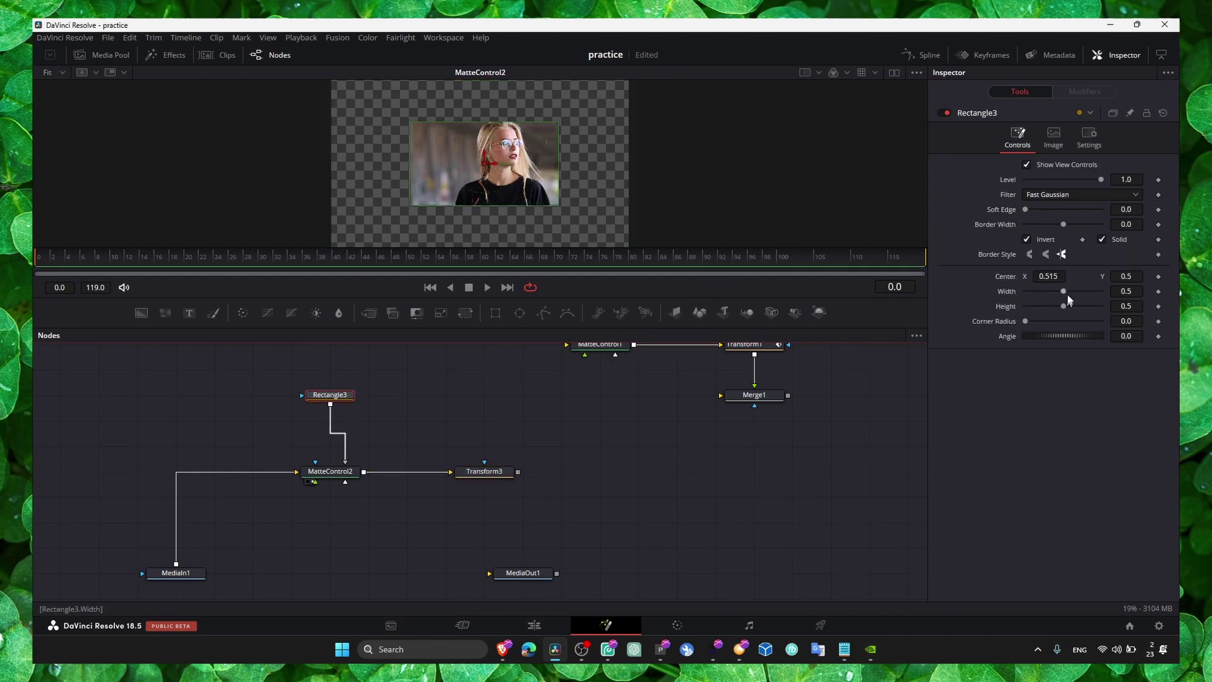
right_click(1006, 281)
left_click(1028, 285)
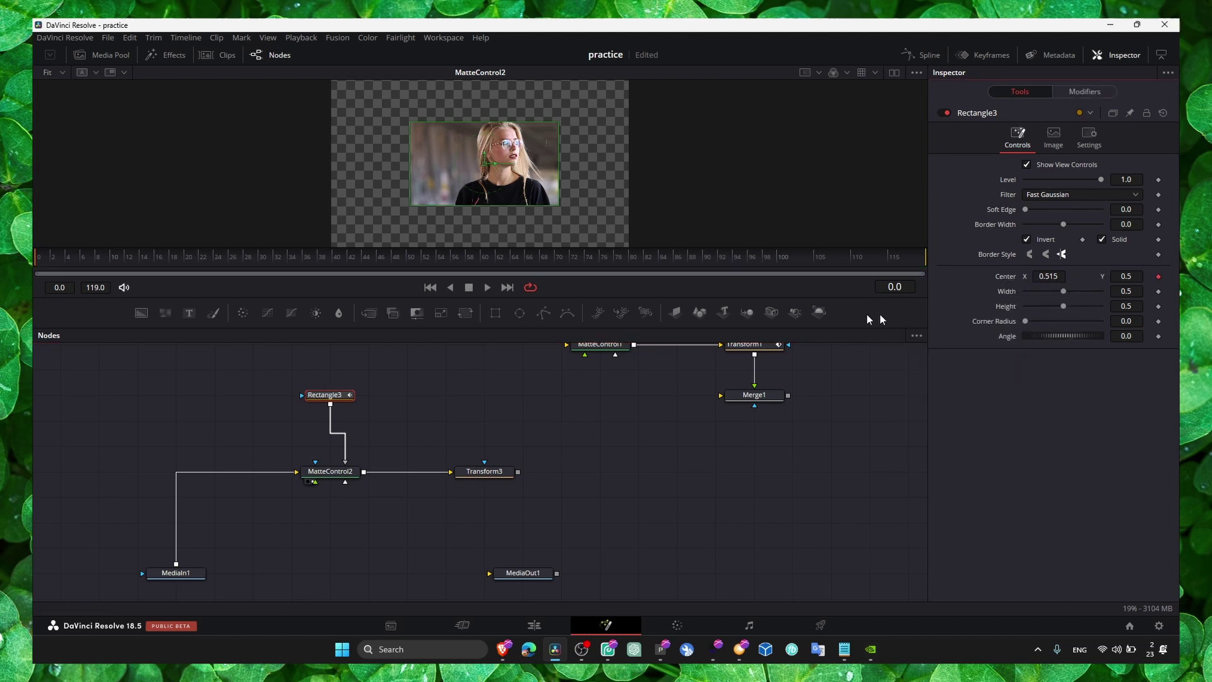
left_click(478, 470)
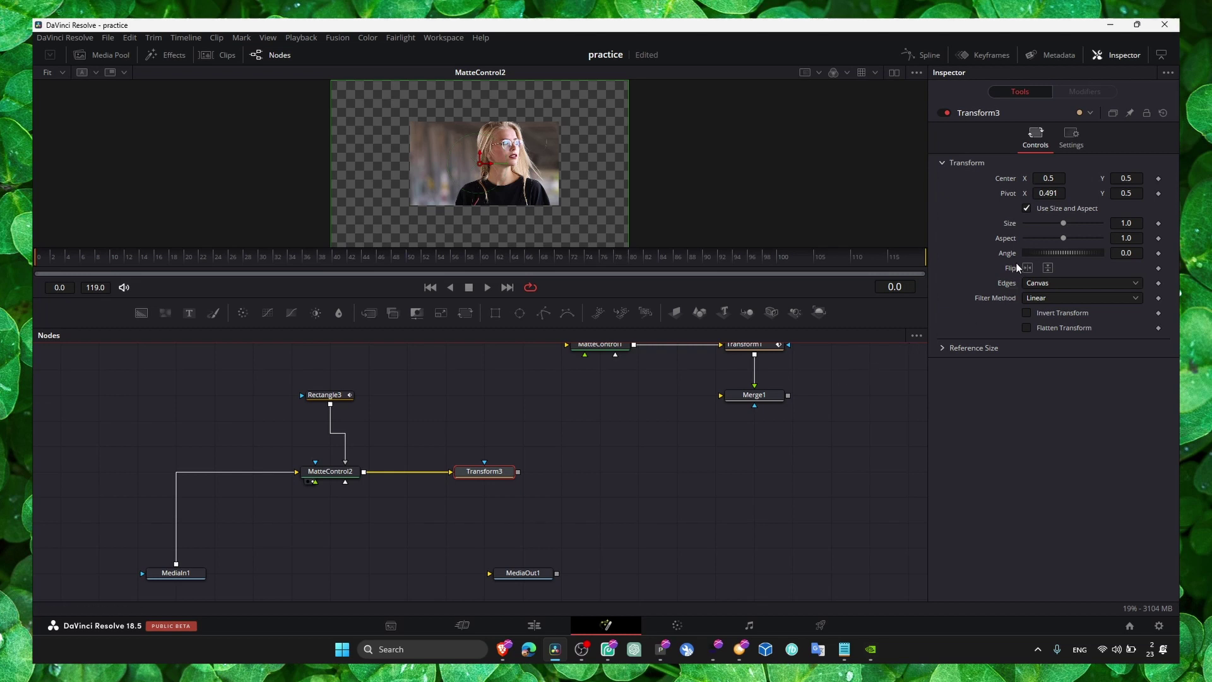
right_click(1011, 198)
mouse_move(1047, 262)
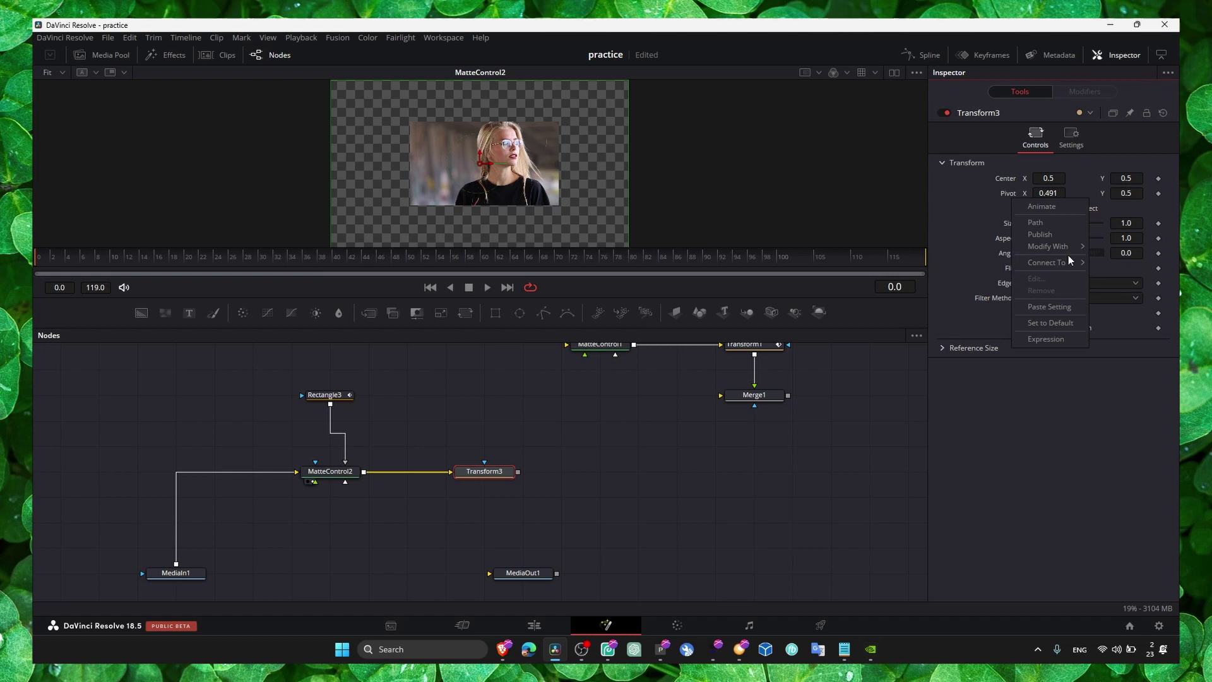
left_click(1070, 295)
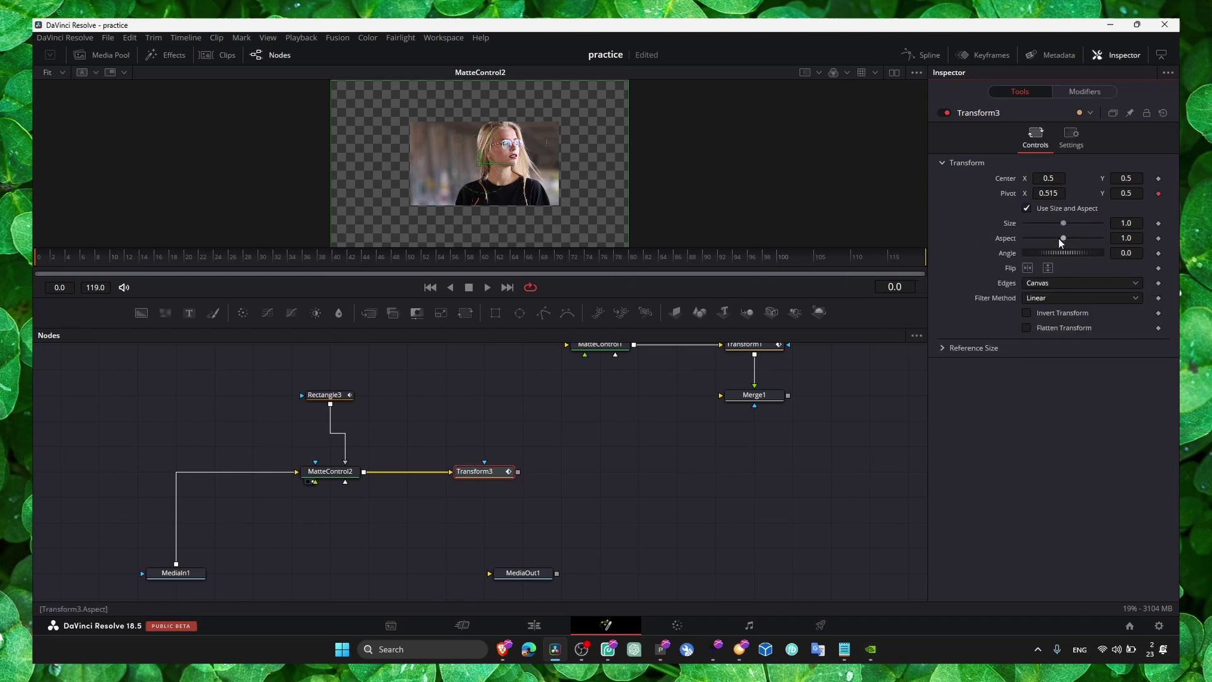
Step: Adjust Transform3's aspect, link Size to Aspect by expression, and move the inset right
left_click_drag(1063, 238, 1066, 243)
key("1")
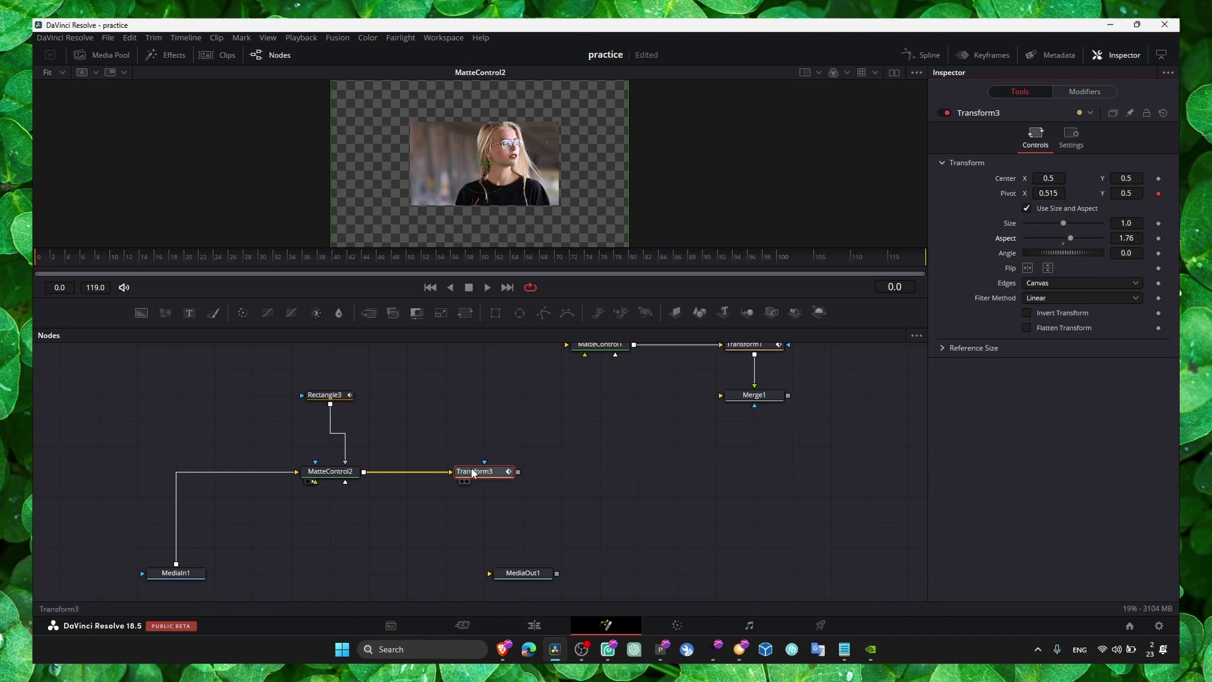
left_click_drag(1063, 222, 1065, 237)
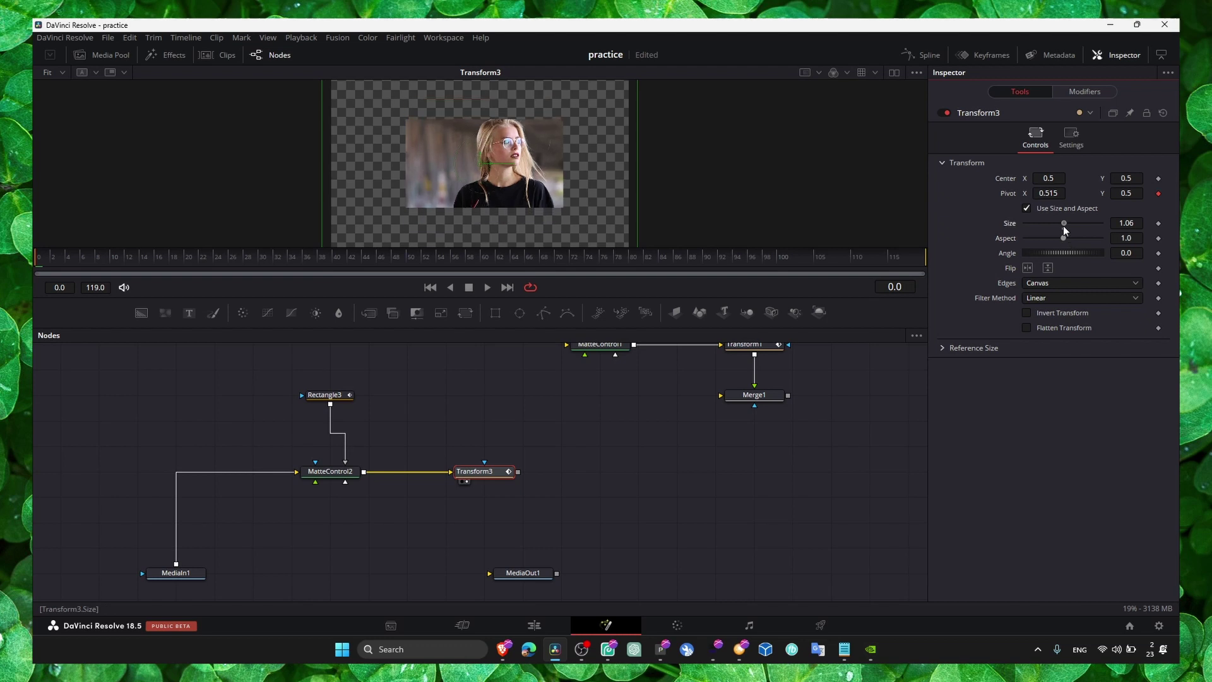
right_click(1010, 228)
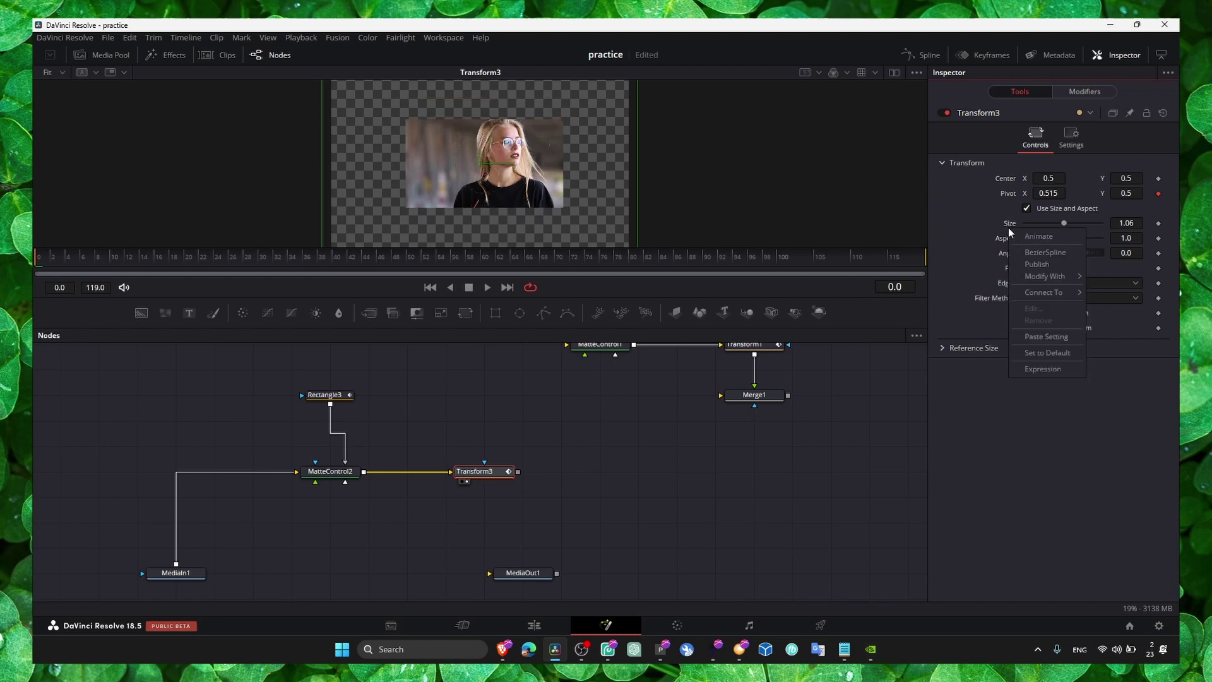
left_click(1041, 369)
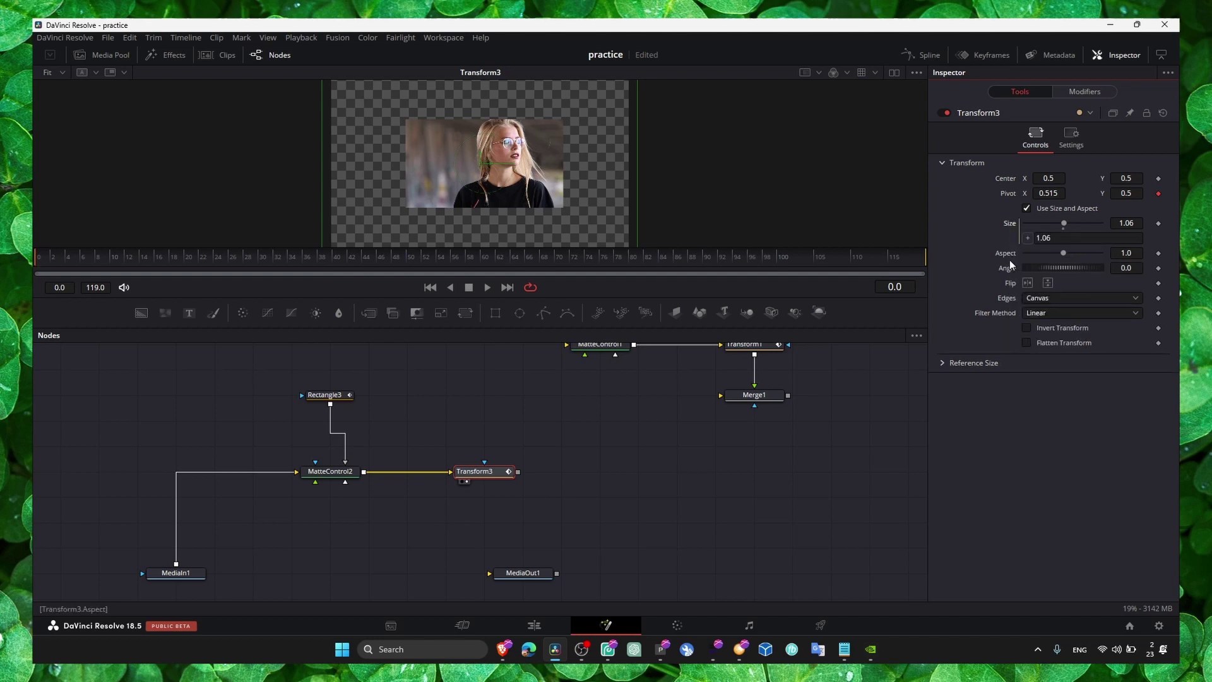
mouse_move(1004, 261)
left_mouse_down()
mouse_move(1072, 259)
mouse_move(1062, 255)
left_mouse_up()
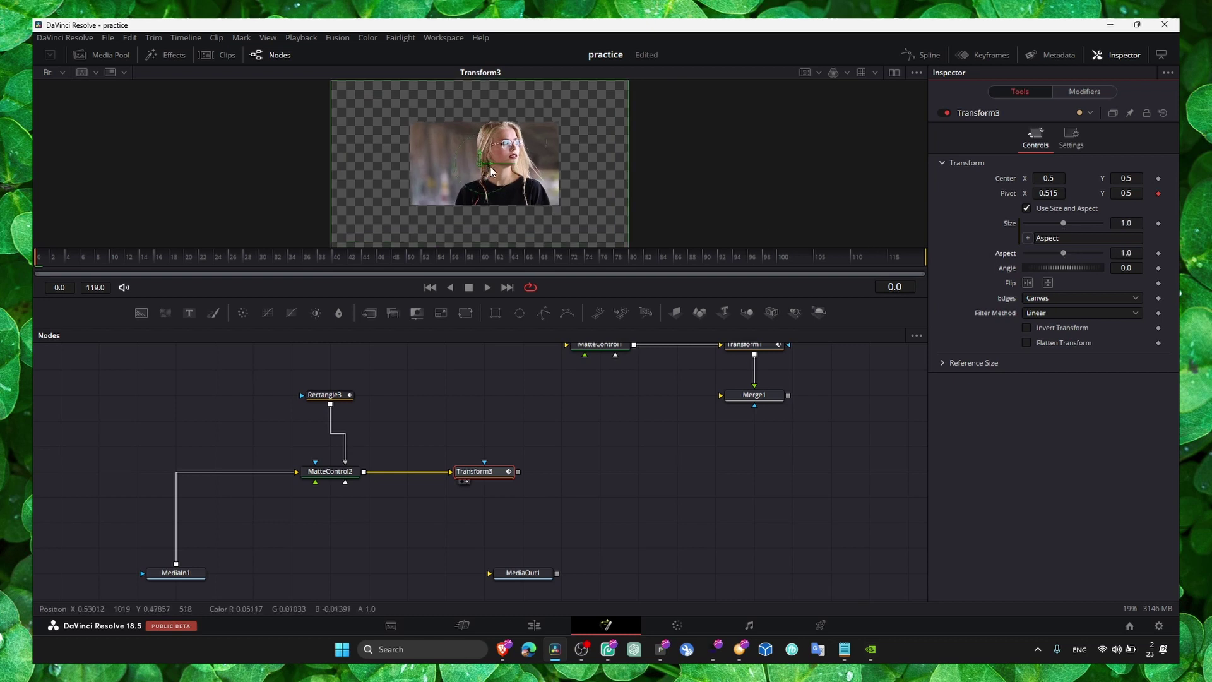
left_click_drag(492, 174, 553, 174)
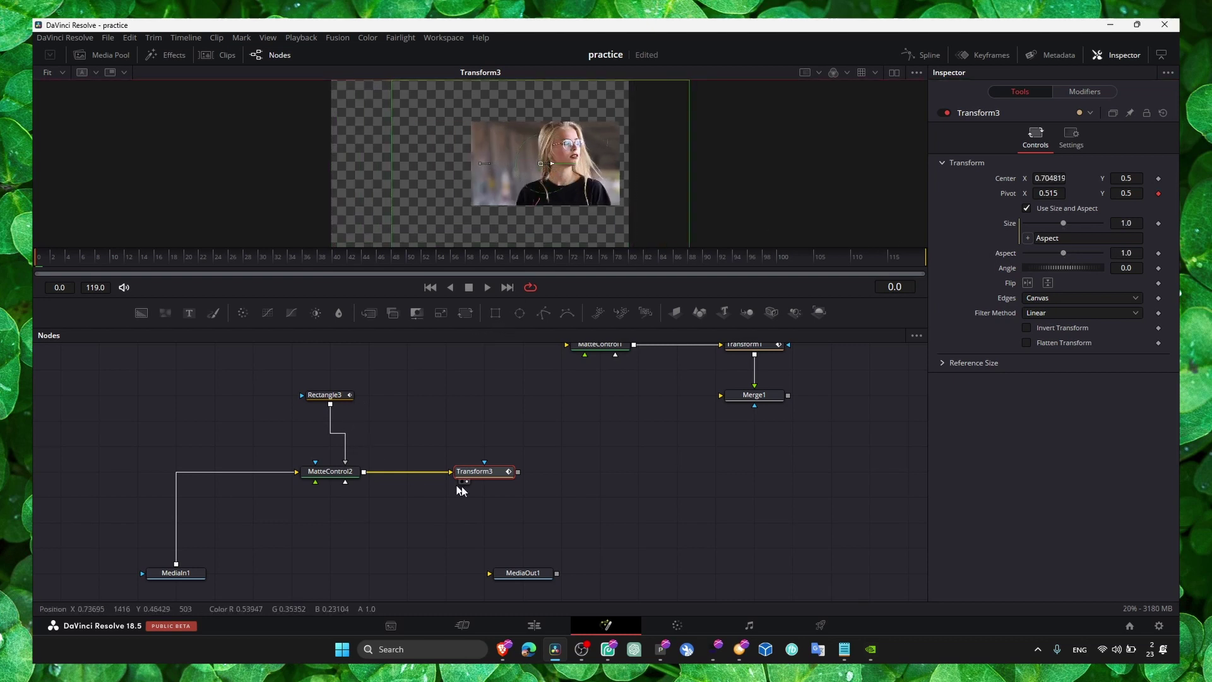
scroll(563, 492, "down", 2)
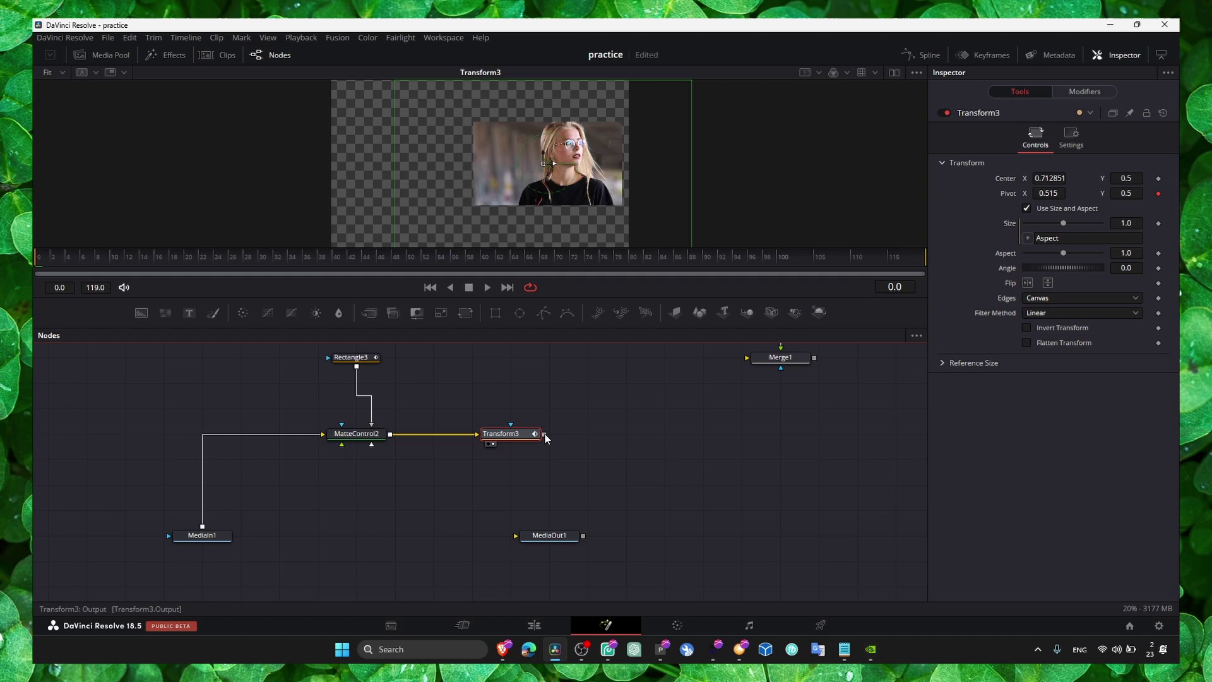
Step: Clear the node selection and drag MediaOut1 further right beside Transform3
left_click_drag(544, 435, 261, 533)
left_click_drag(547, 434, 250, 530)
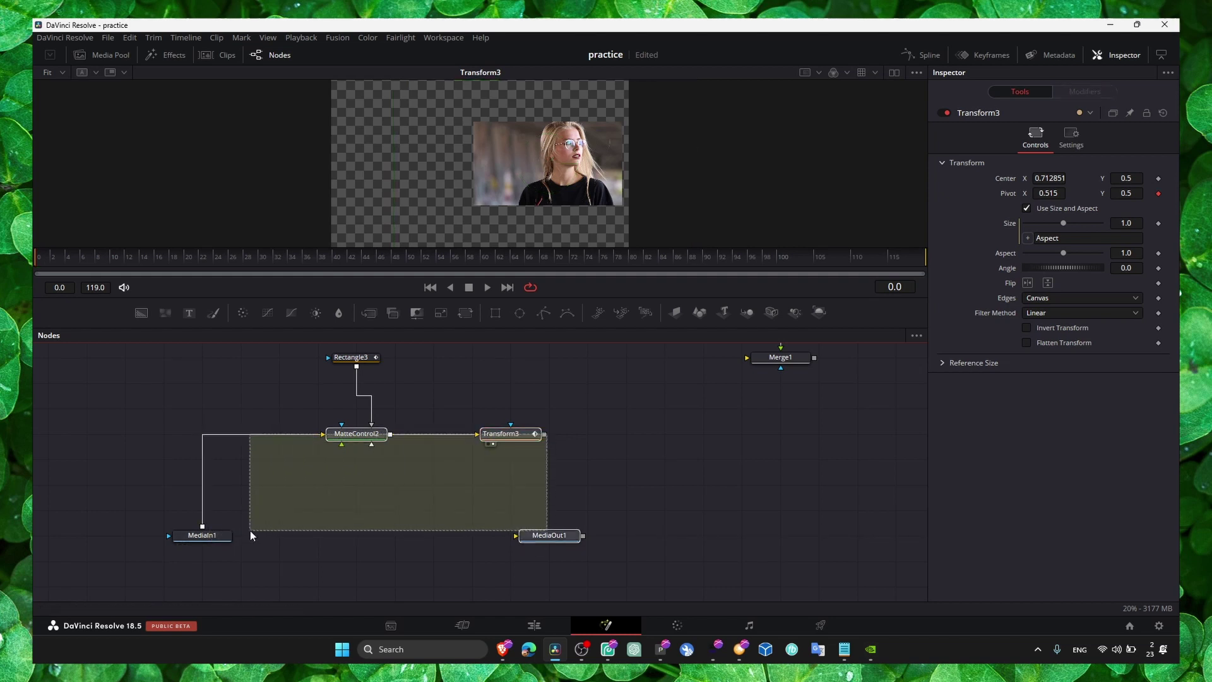
left_click(524, 510)
left_click_drag(547, 435, 220, 535)
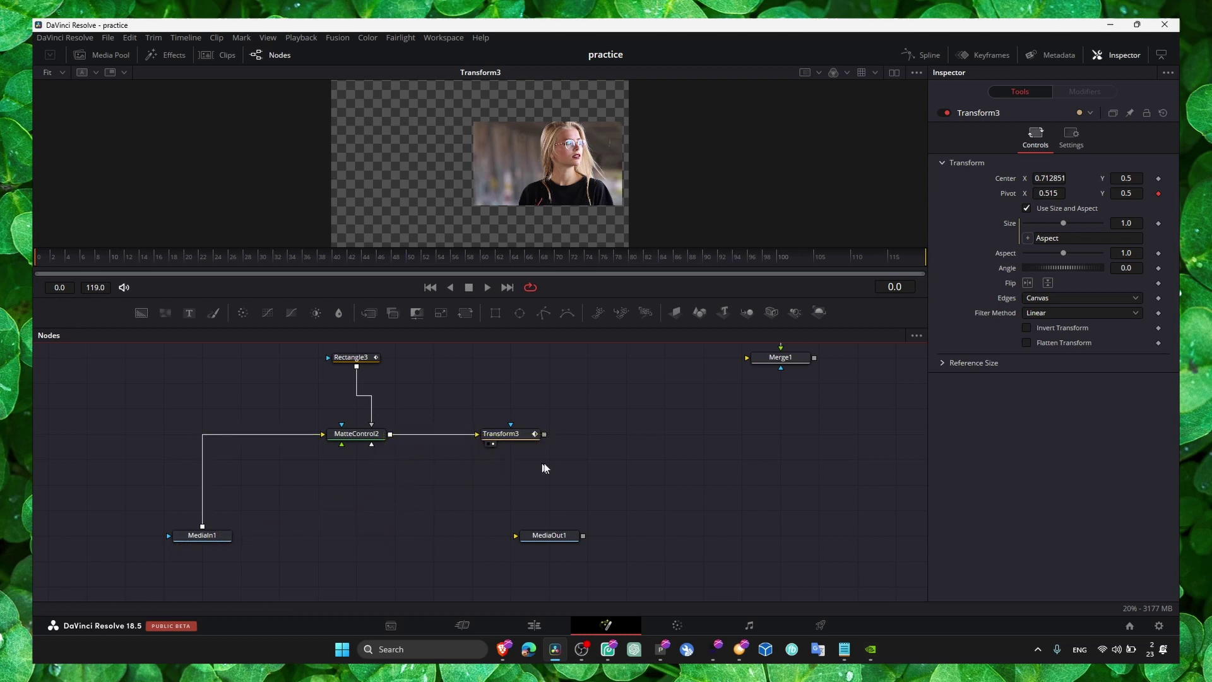
scroll(543, 468, "up", 3)
scroll(514, 517, "down", 2)
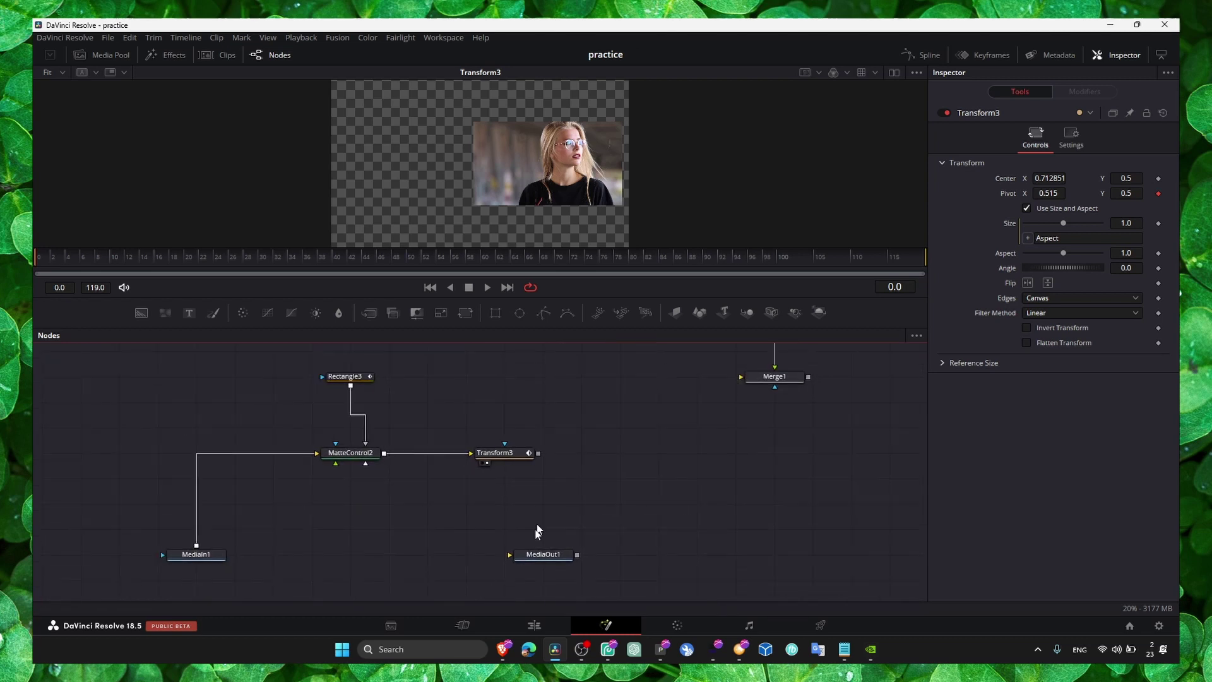
mouse_move(542, 554)
left_mouse_down()
mouse_move(582, 529)
mouse_move(183, 569)
mouse_move(194, 566)
left_mouse_up()
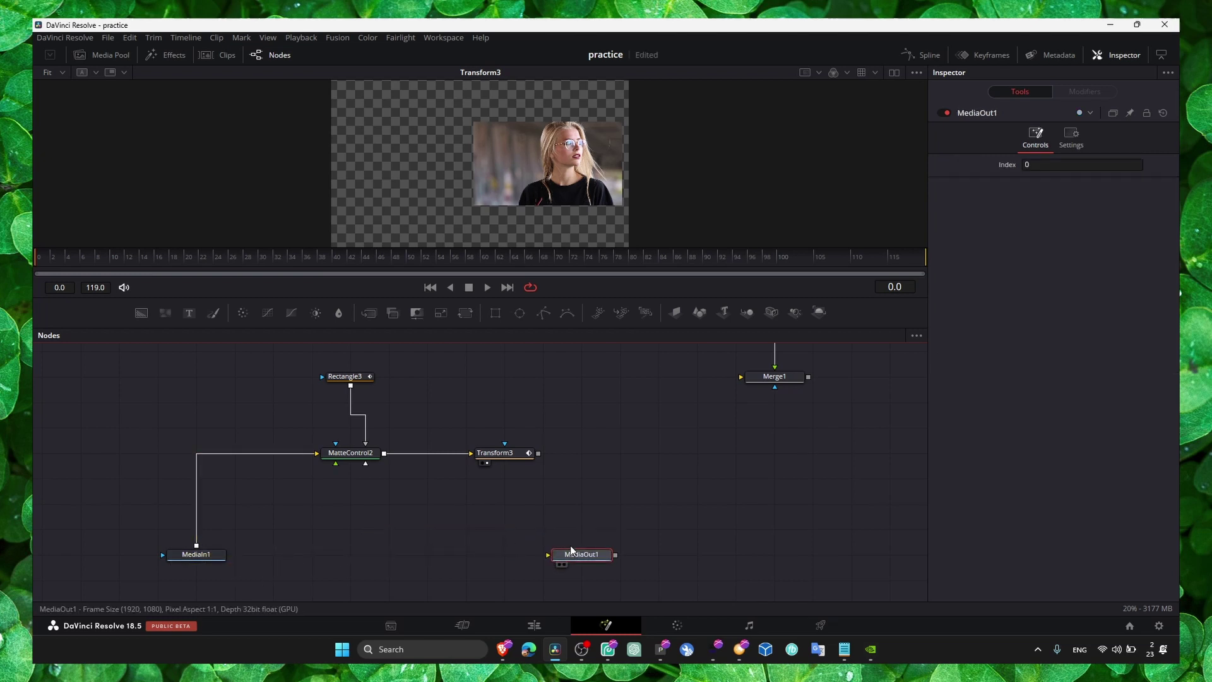
Step: Link MediaIn1 to MediaOut1, insert Merge4 with Transform3's inset on top, and view Merge4
left_click(210, 556)
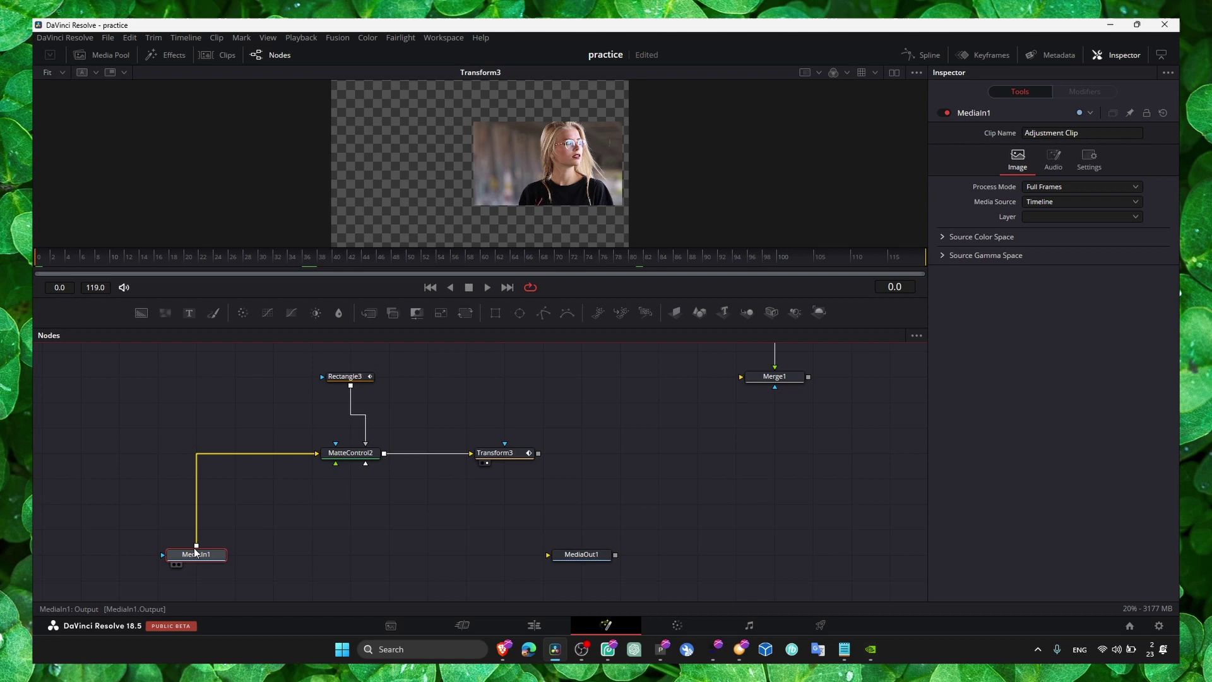
left_click_drag(224, 555, 595, 558)
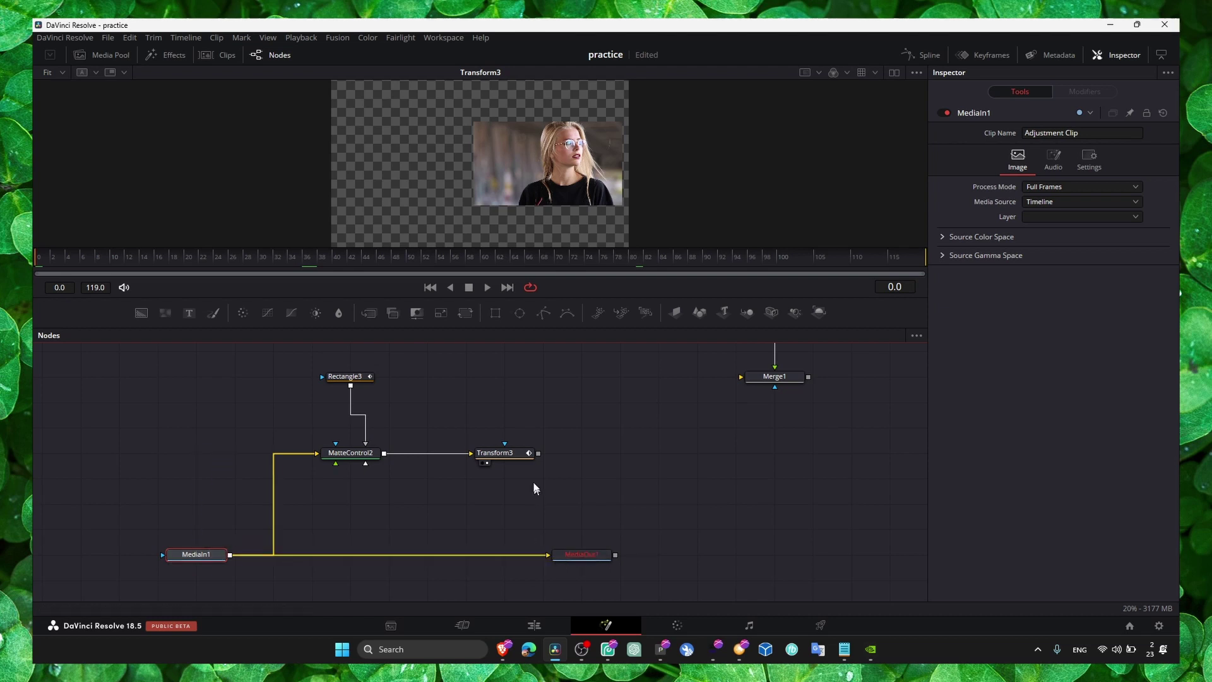
left_click_drag(536, 455, 232, 553)
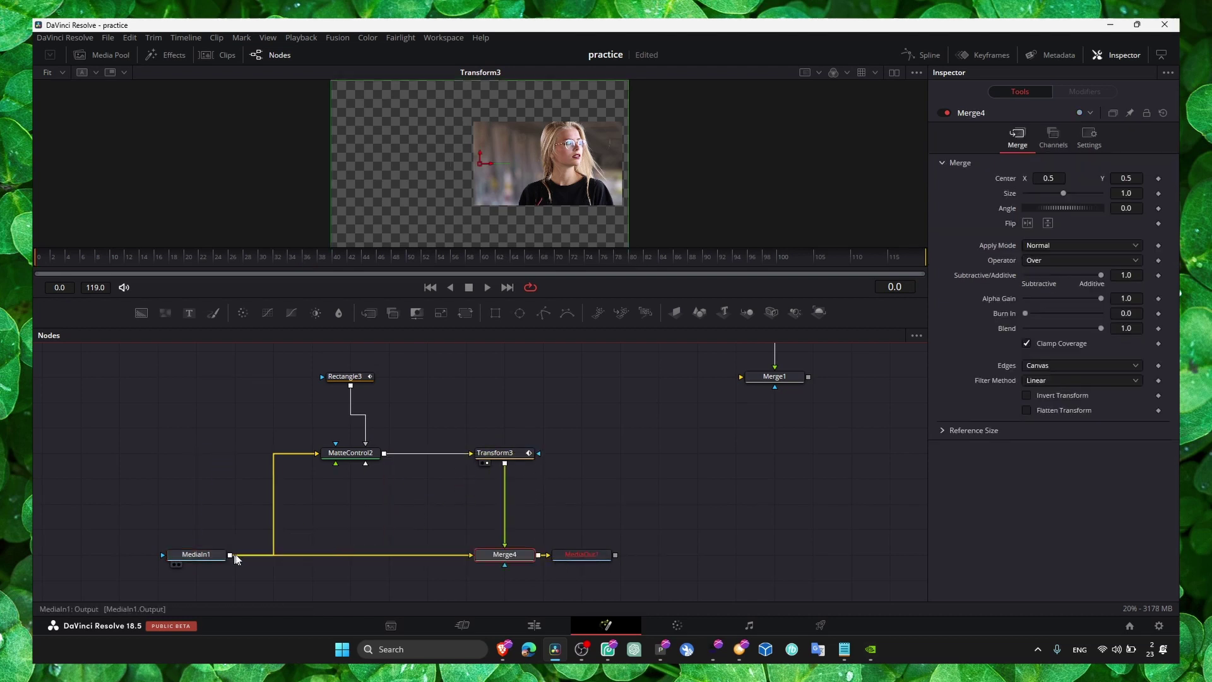
left_click_drag(580, 557, 697, 559)
left_click(510, 558)
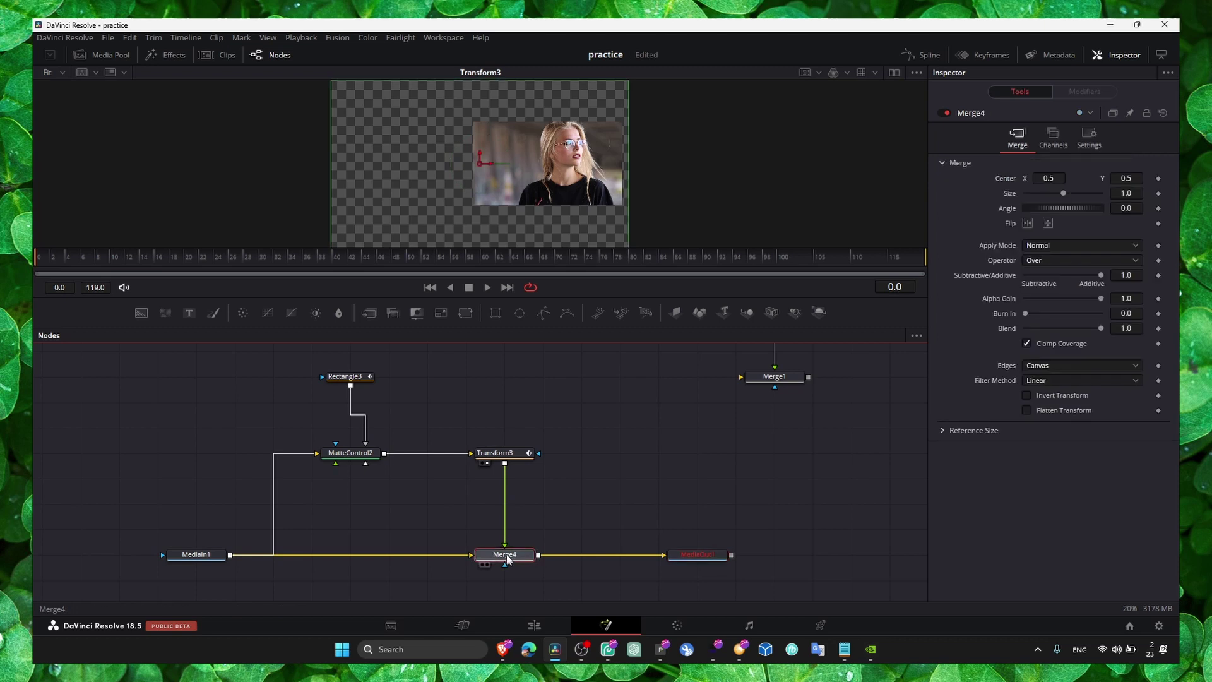
key("1")
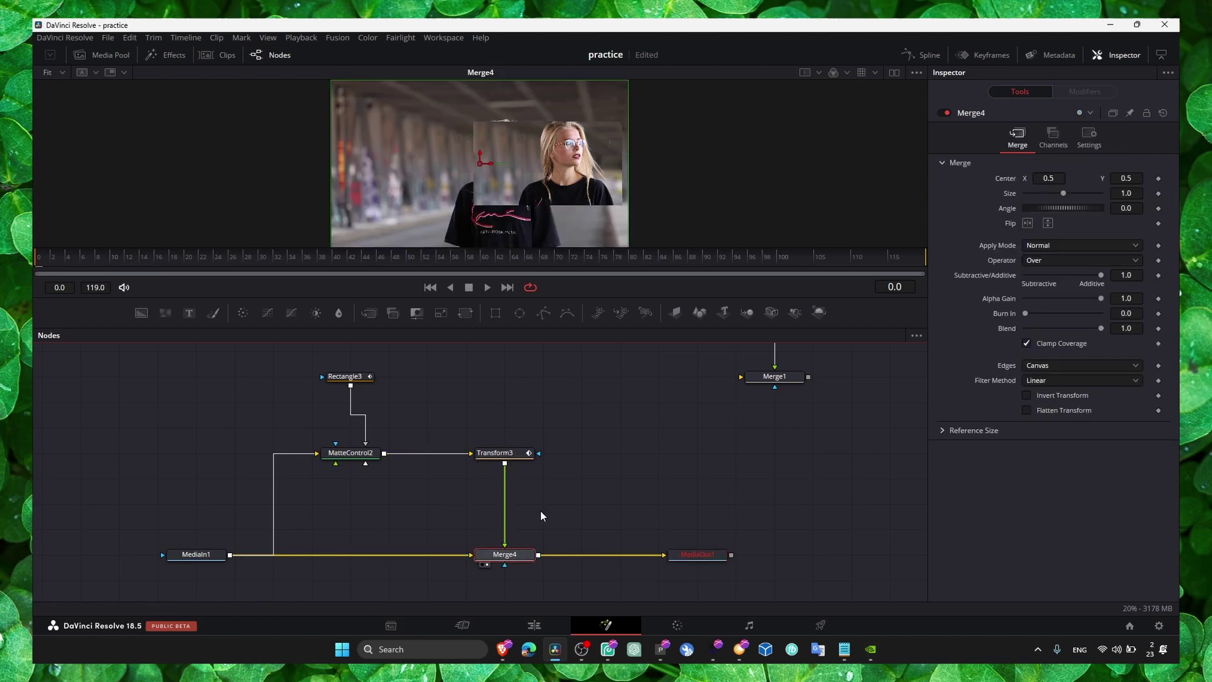
Step: With MediaIn1 selected, add a Blur node from the Select Tool search ('blu')
left_click(244, 519)
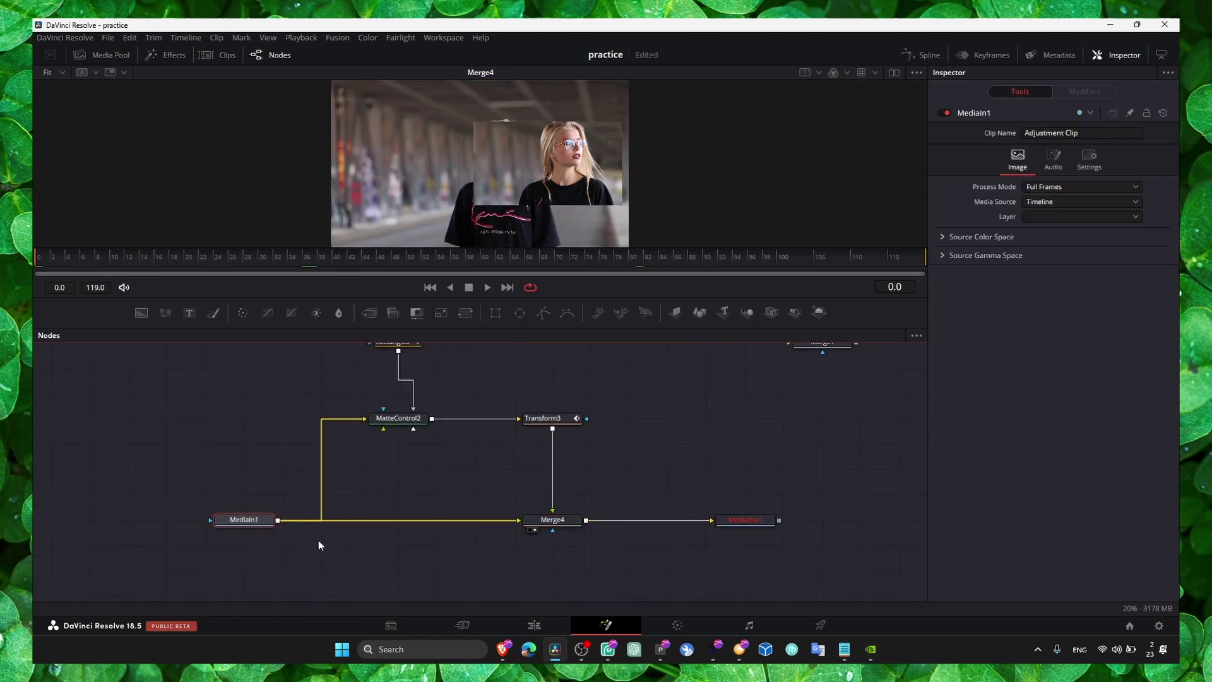
key("shift+space")
key("Page_Down")
type("sh")
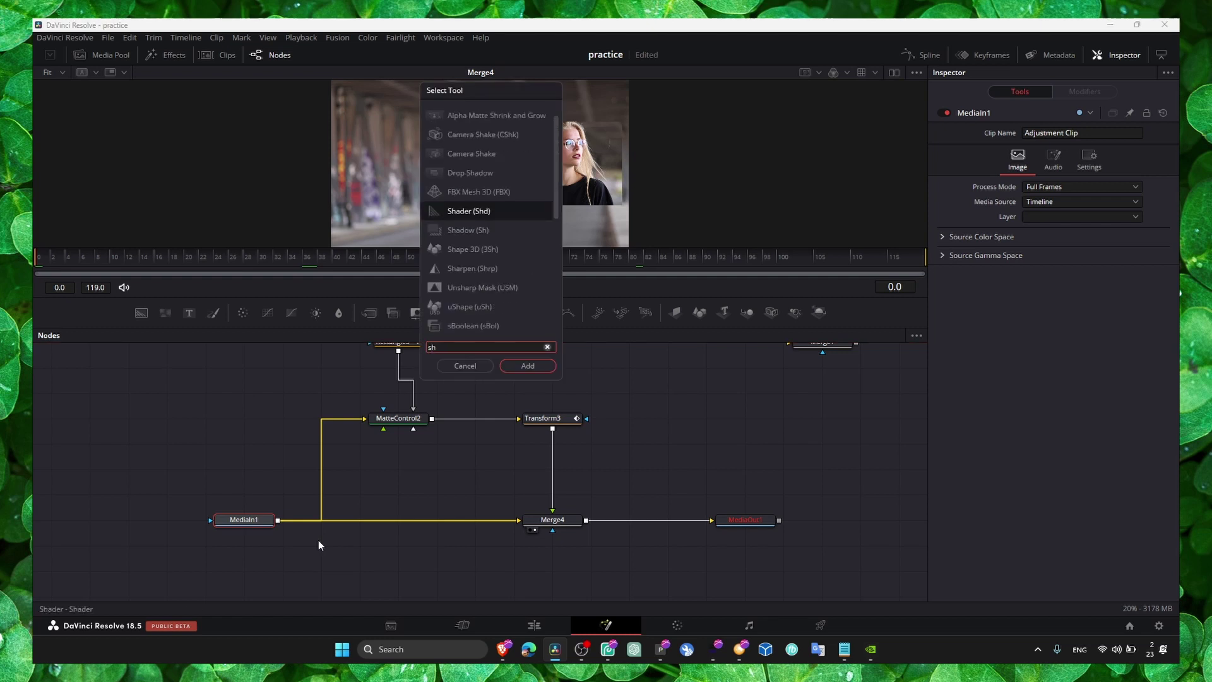
key("Page_Down")
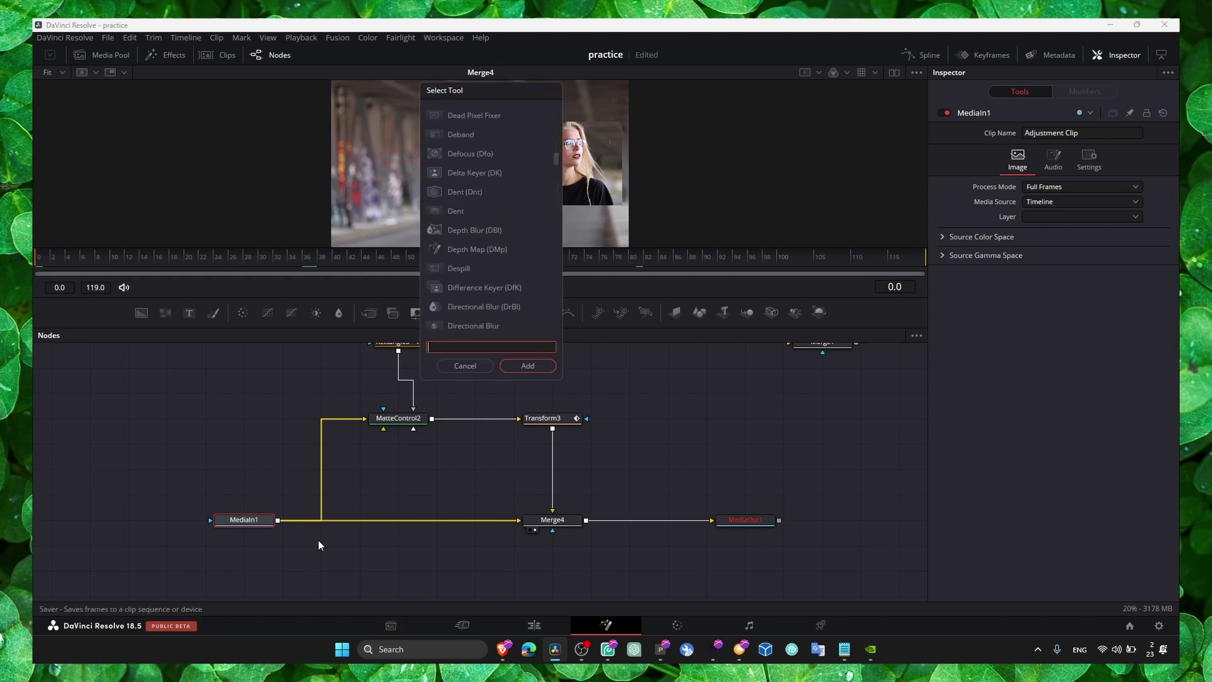
type("fil")
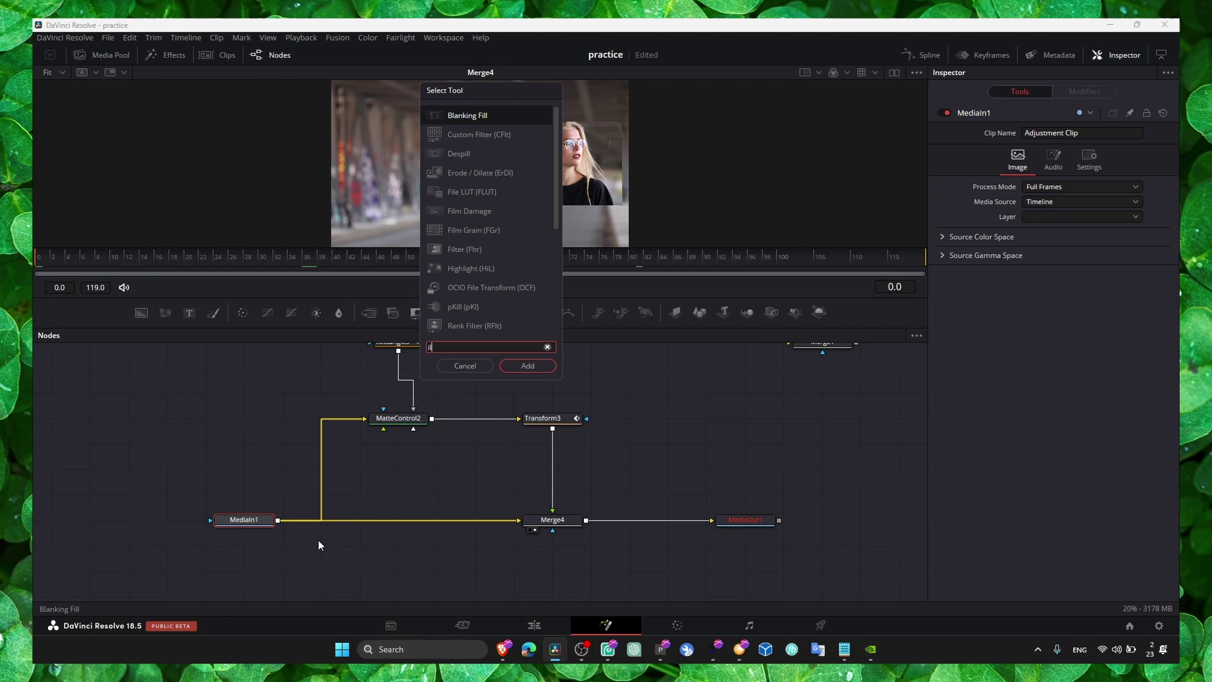
key("BackSpace")
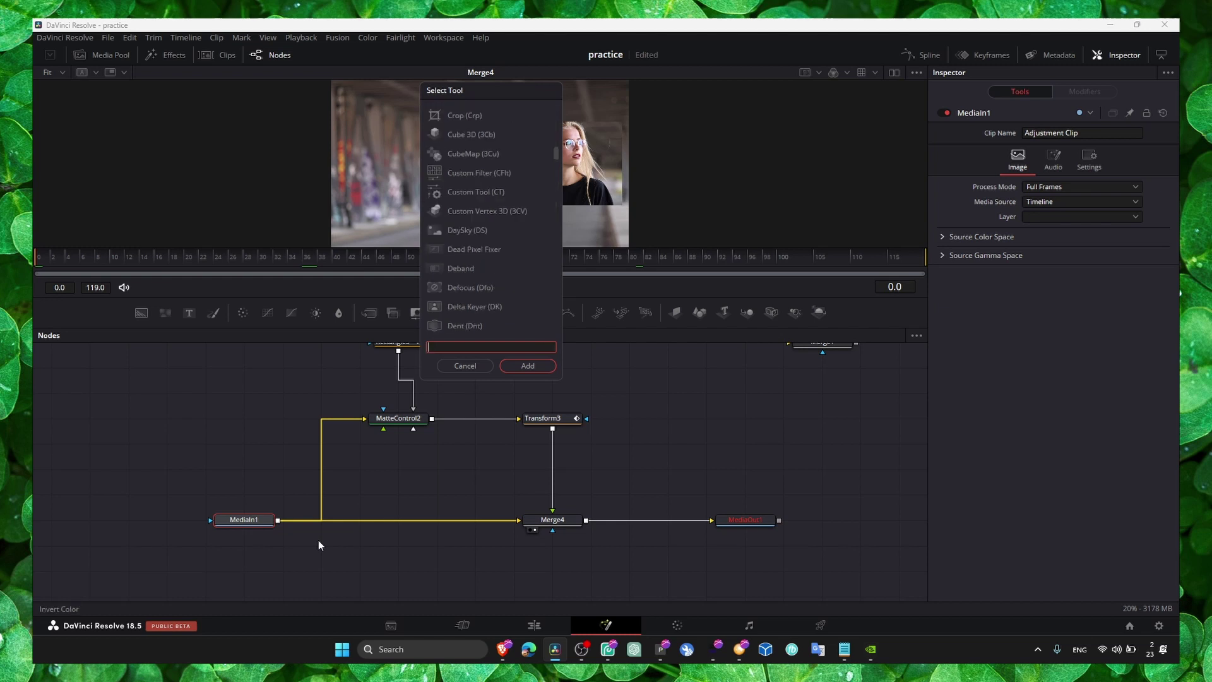
type("bl")
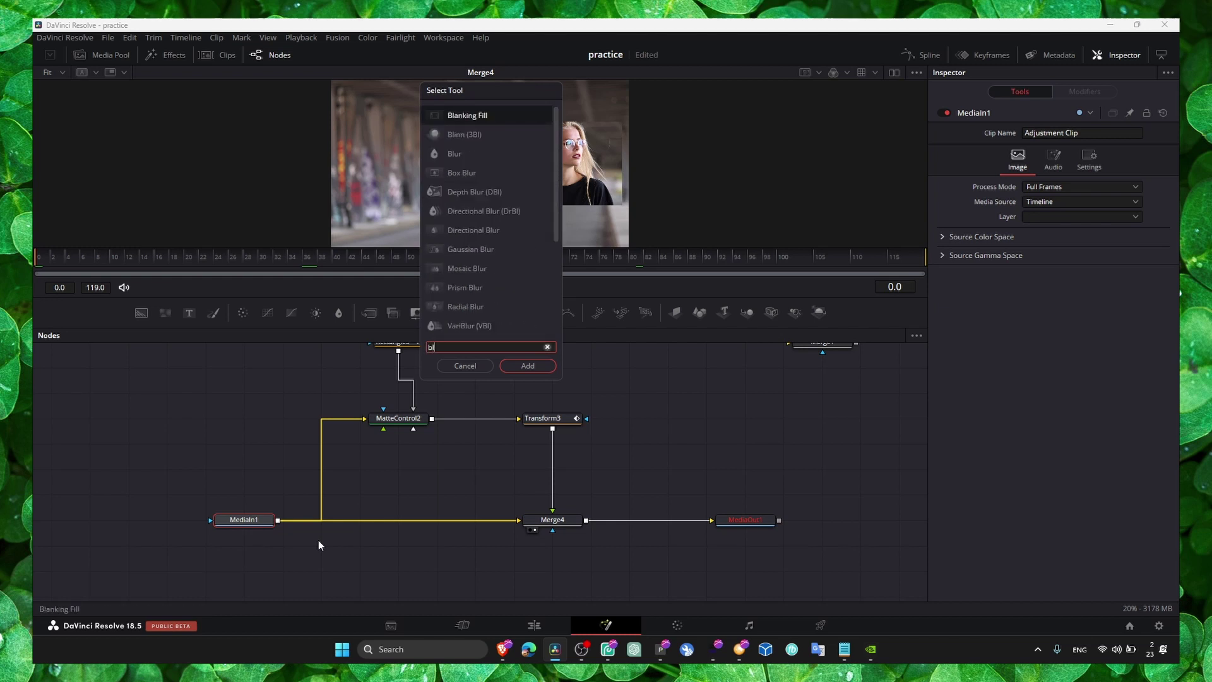
type("u")
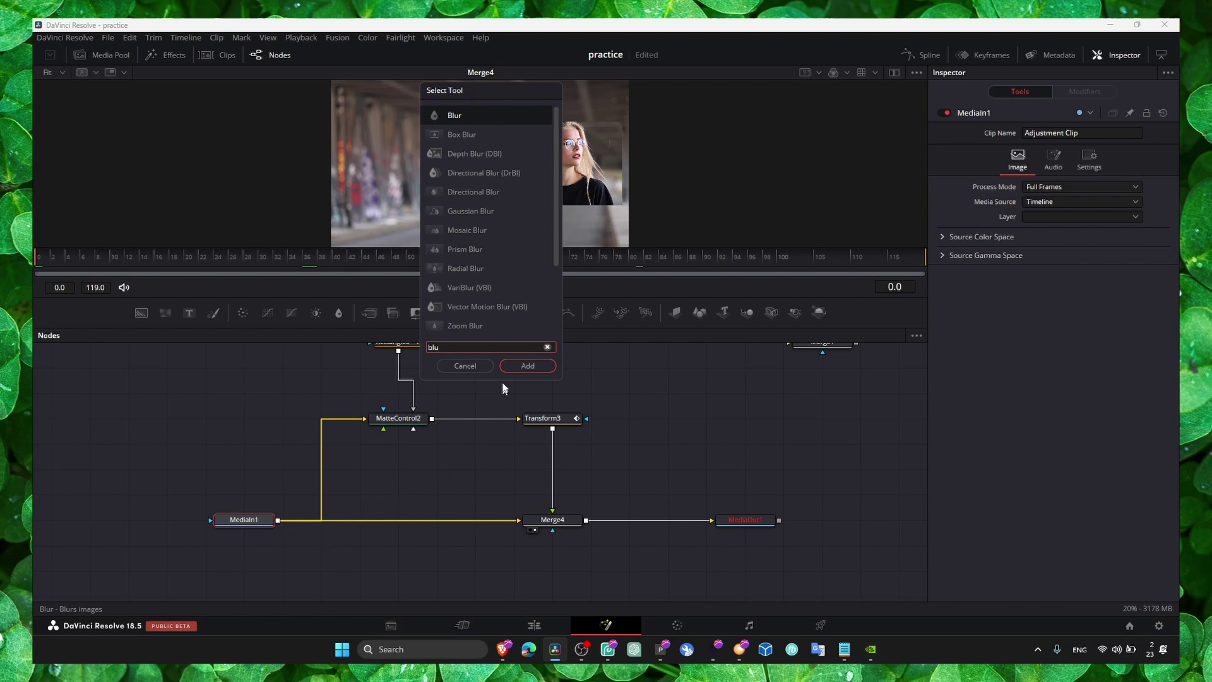
key("Return")
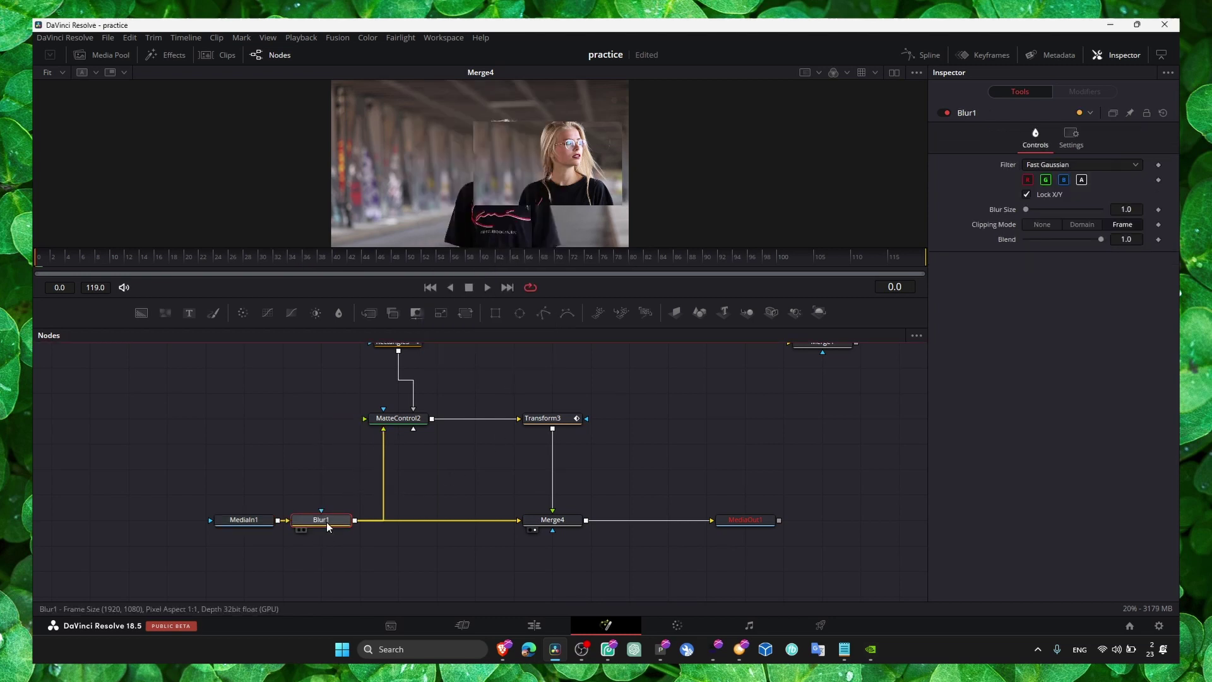
Step: Move MatteControl2 left and raise Blur1's Blur Size to about 21
mouse_move(377, 419)
left_mouse_down()
mouse_move(264, 420)
mouse_move(304, 445)
mouse_move(244, 522)
mouse_move(304, 522)
left_mouse_up()
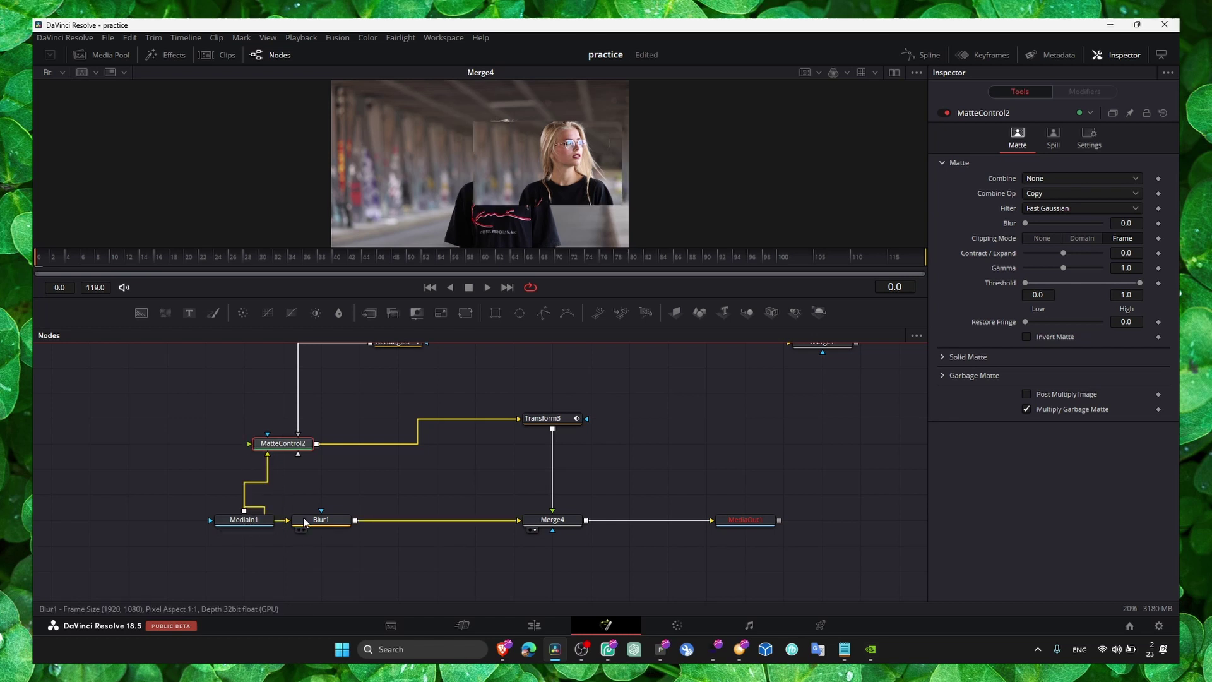
left_click(324, 525)
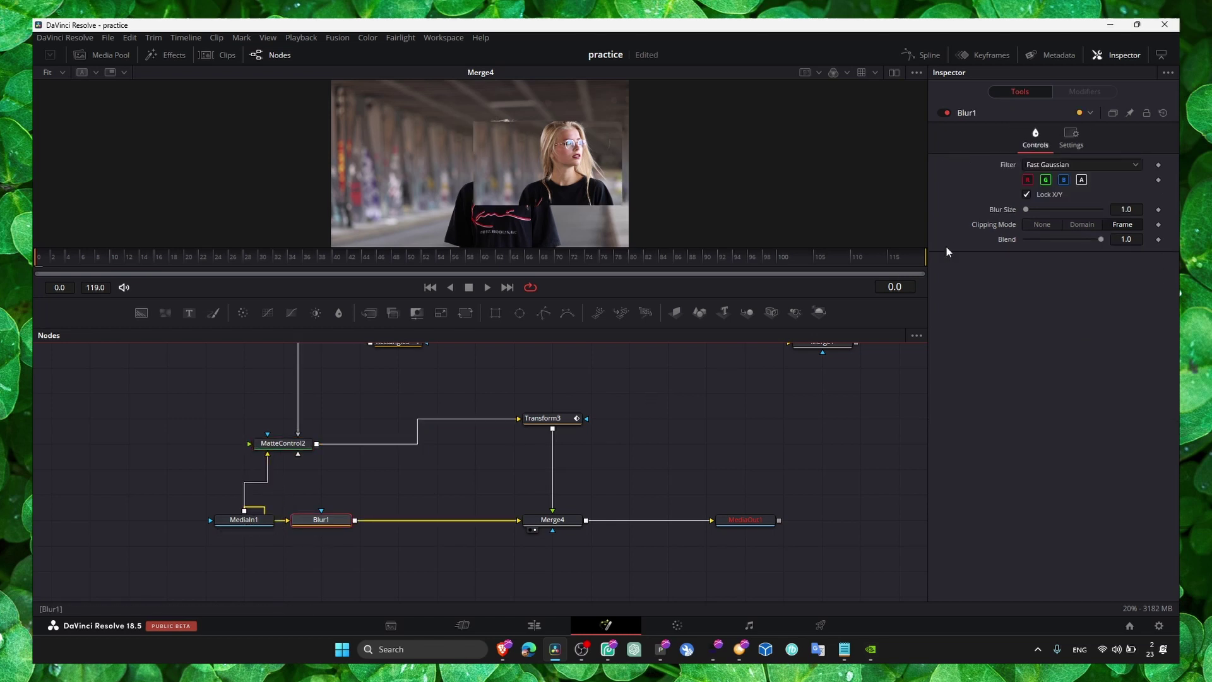
mouse_move(1024, 210)
left_mouse_down()
mouse_move(1089, 209)
mouse_move(1040, 210)
left_mouse_up()
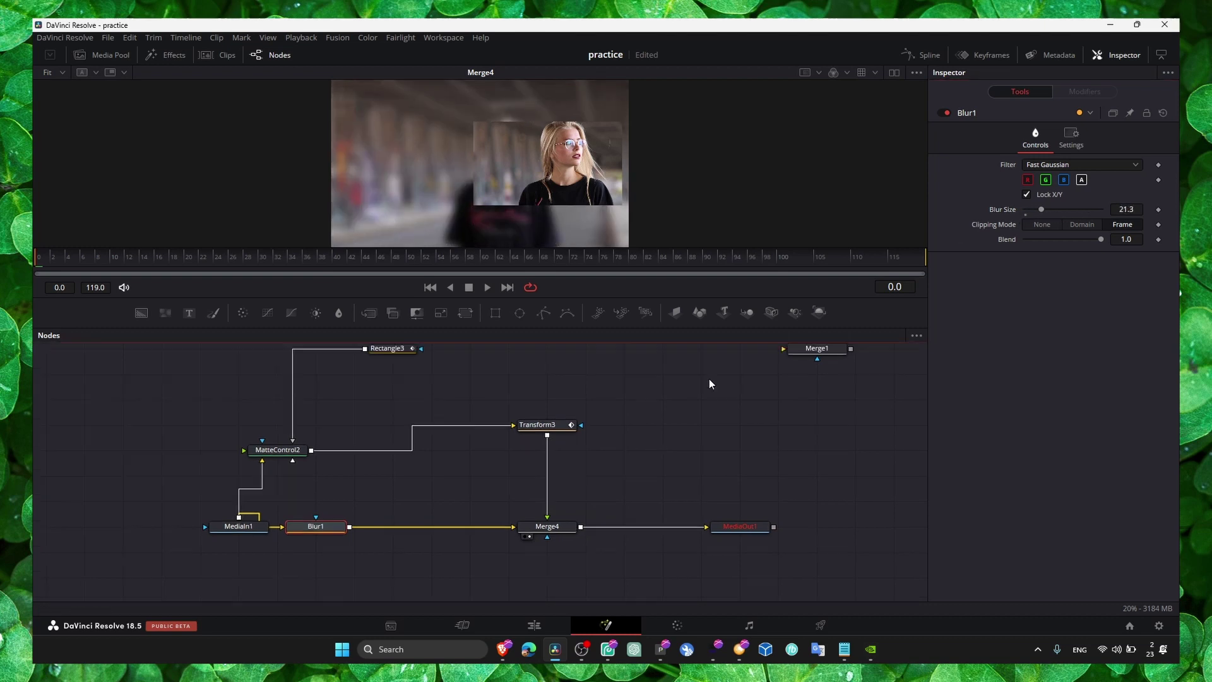
Step: Check Transform3's settings and scrub the playhead back to frame 5
left_click(537, 425)
left_click_drag(662, 387, 690, 433)
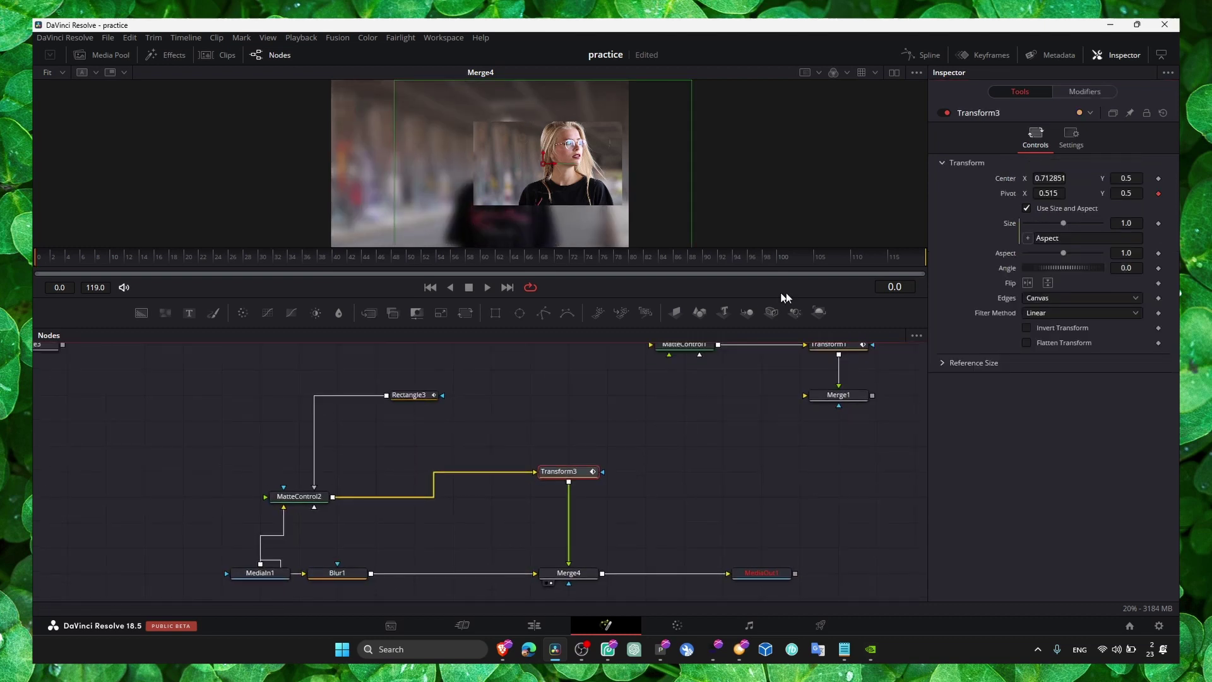
left_click(113, 258)
left_click_drag(114, 262, 76, 258)
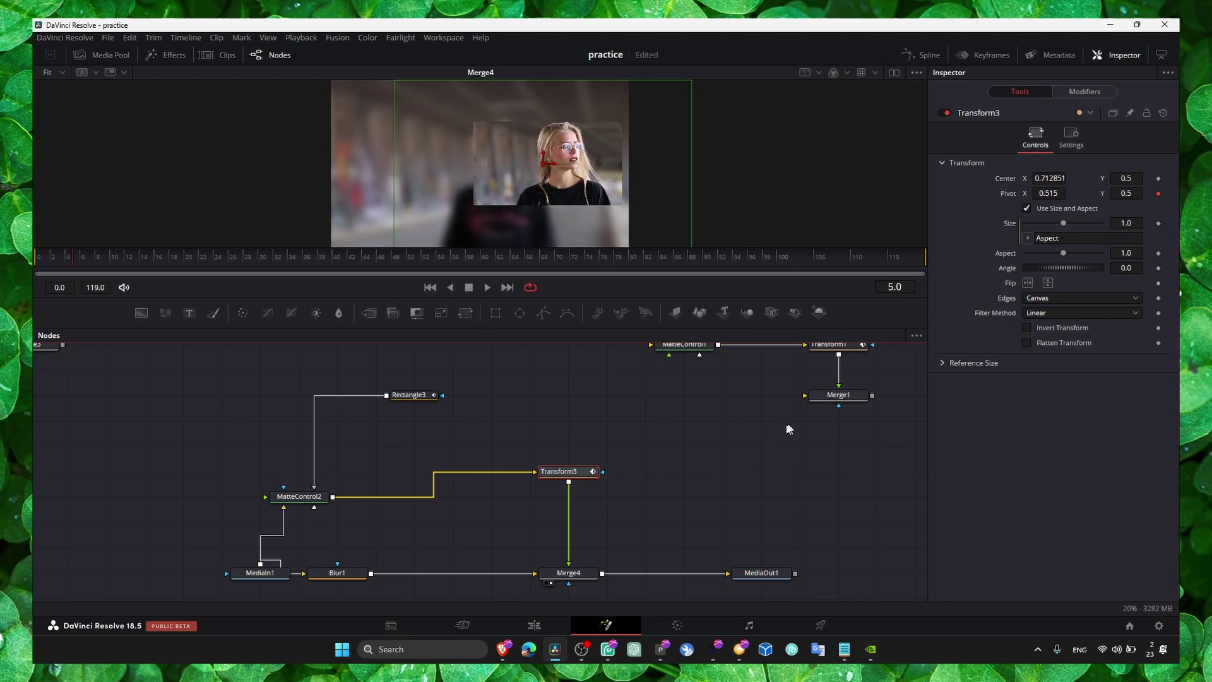
left_click(582, 649)
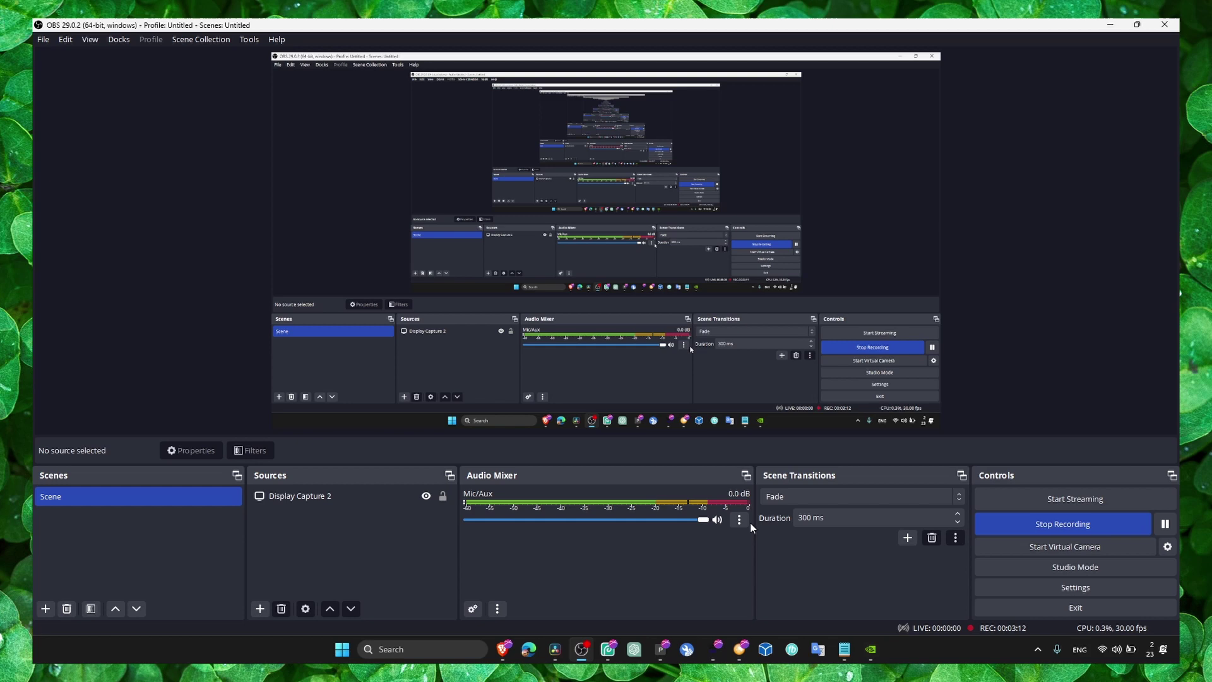
left_click(553, 648)
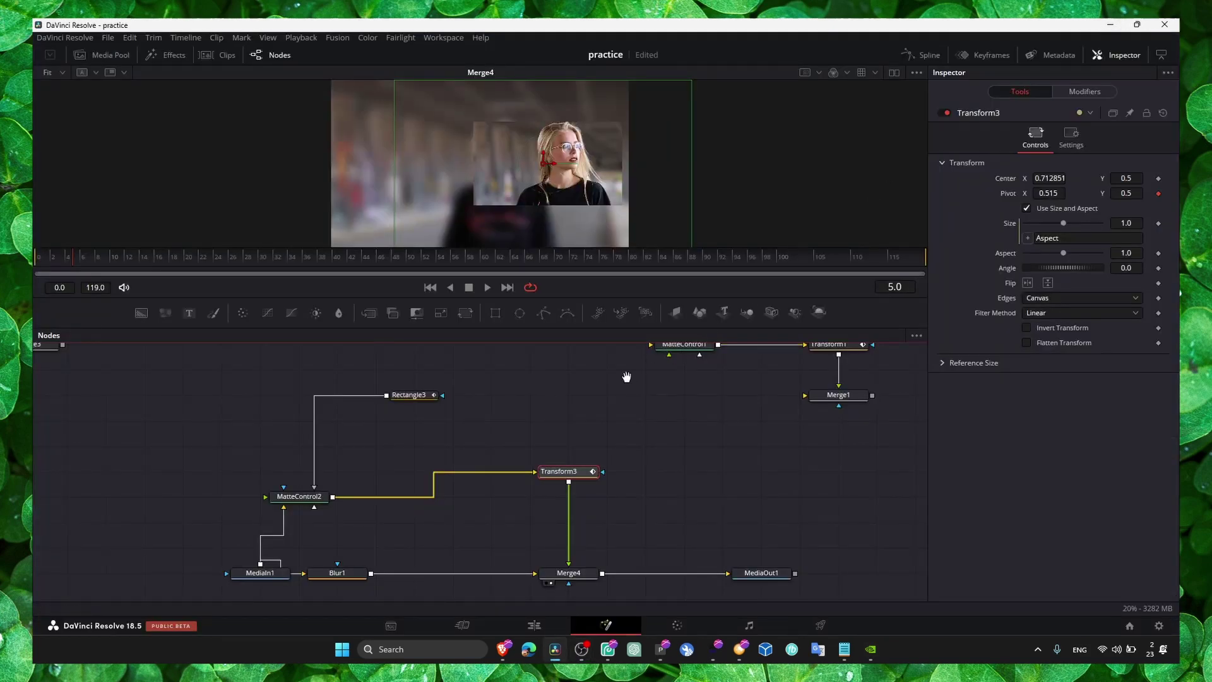
Step: Select and move the old Background1 node group, undoing an accidental deletion
left_click_drag(628, 373, 679, 473)
mouse_move(544, 425)
left_mouse_down()
mouse_move(489, 430)
mouse_move(734, 412)
left_mouse_up()
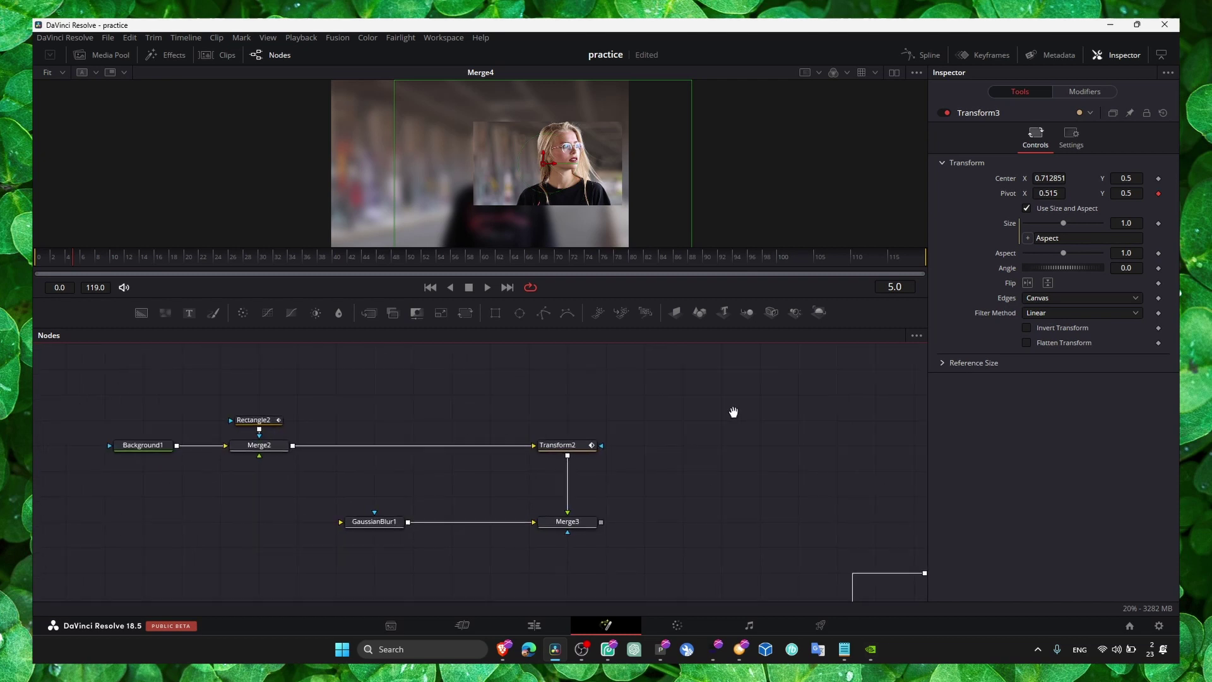
left_click_drag(117, 385, 649, 566)
mouse_move(444, 489)
left_mouse_down()
mouse_move(116, 414)
mouse_move(633, 566)
left_mouse_up()
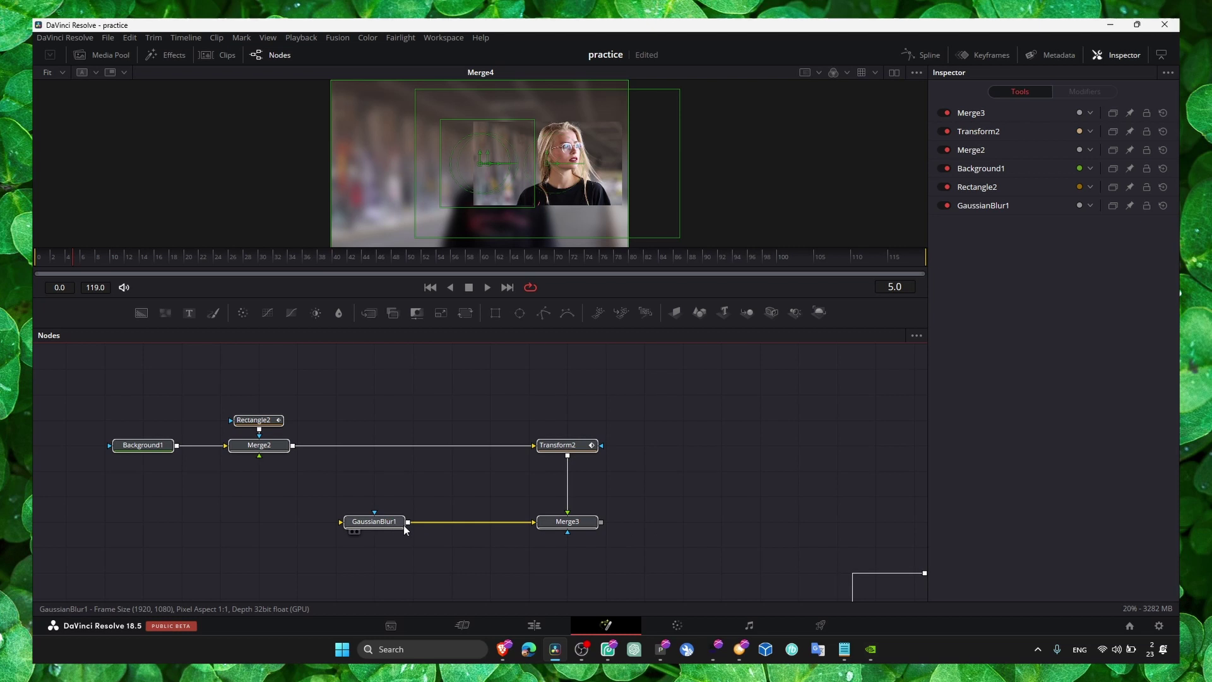
left_click_drag(397, 524, 340, 465)
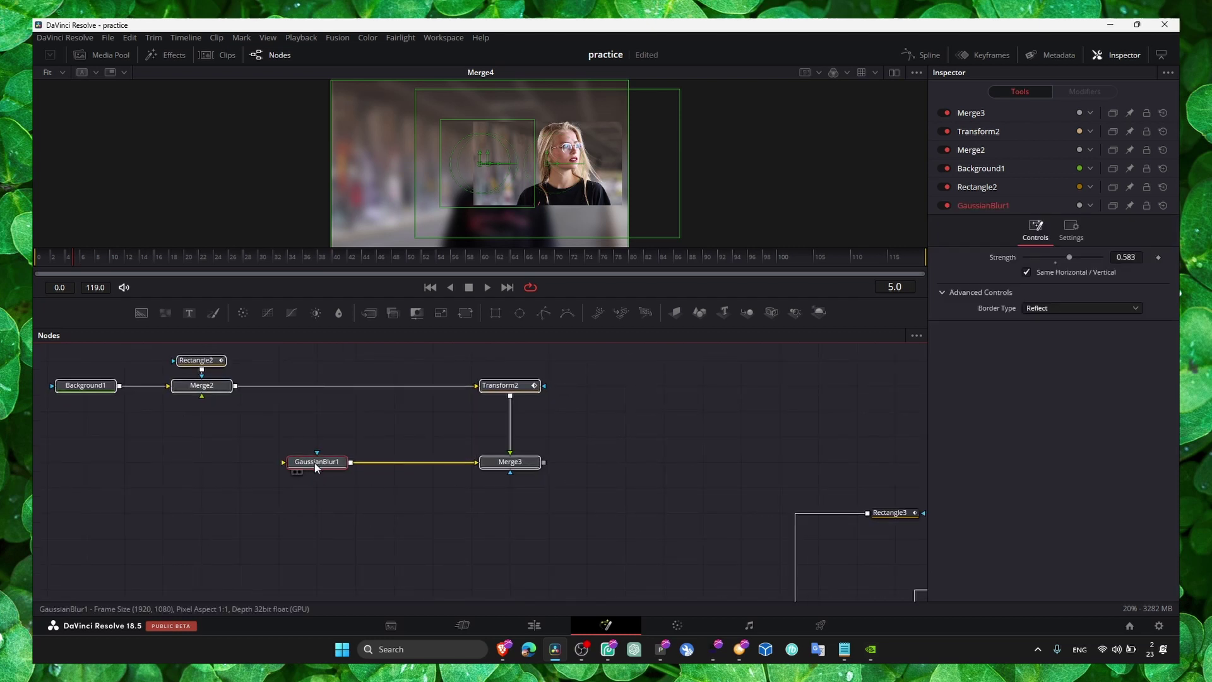
key("Delete")
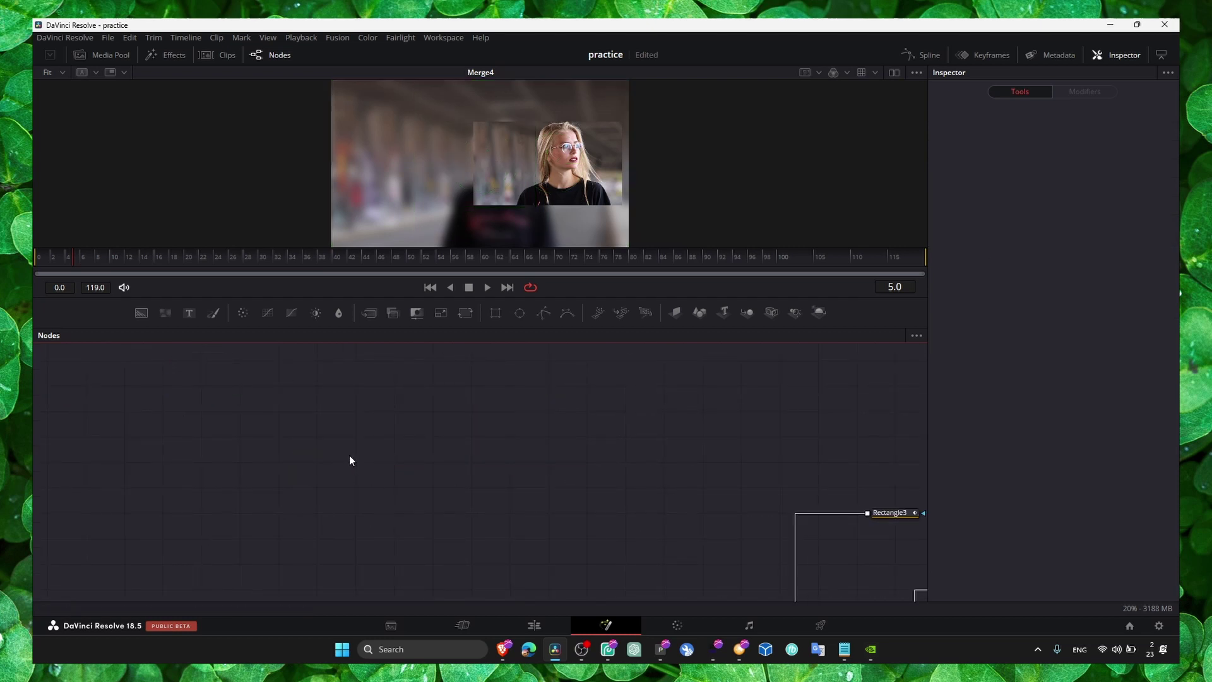
key("ctrl+z")
Step: Delete GaussianBlur1 and move the remaining old node group to the right
left_click(345, 461)
right_click(345, 461)
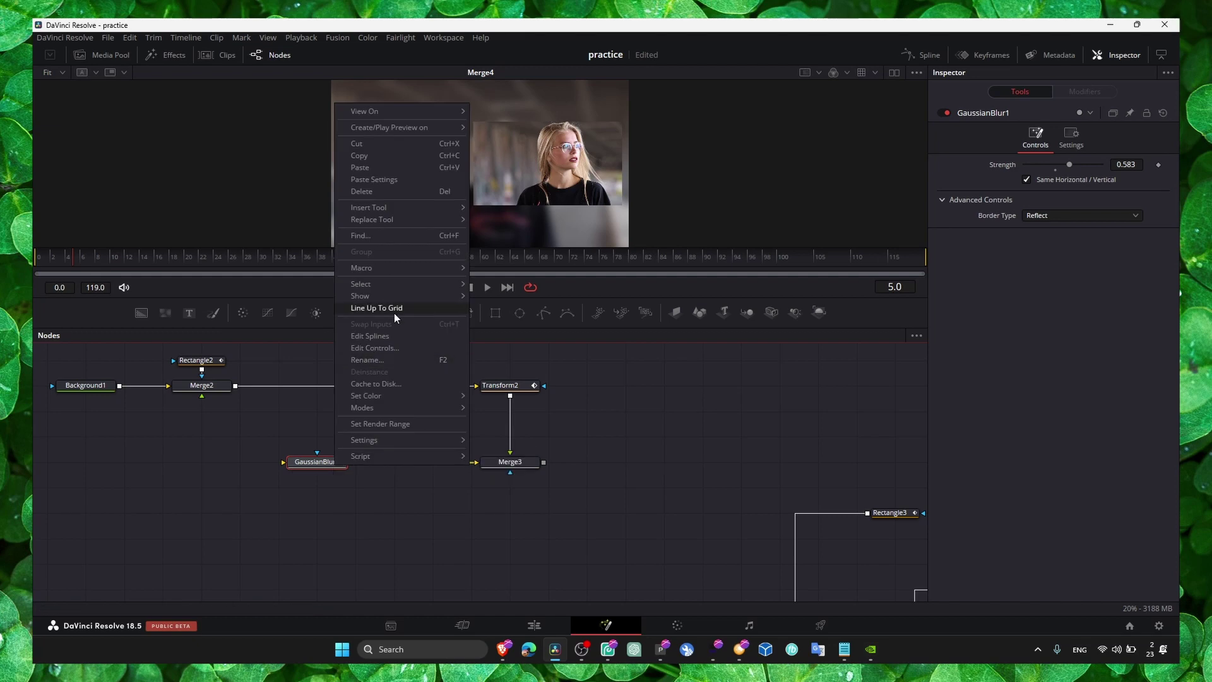
left_click(369, 193)
mouse_move(517, 522)
left_mouse_down()
mouse_move(124, 388)
mouse_move(344, 446)
left_mouse_up()
left_click_drag(455, 465, 206, 352)
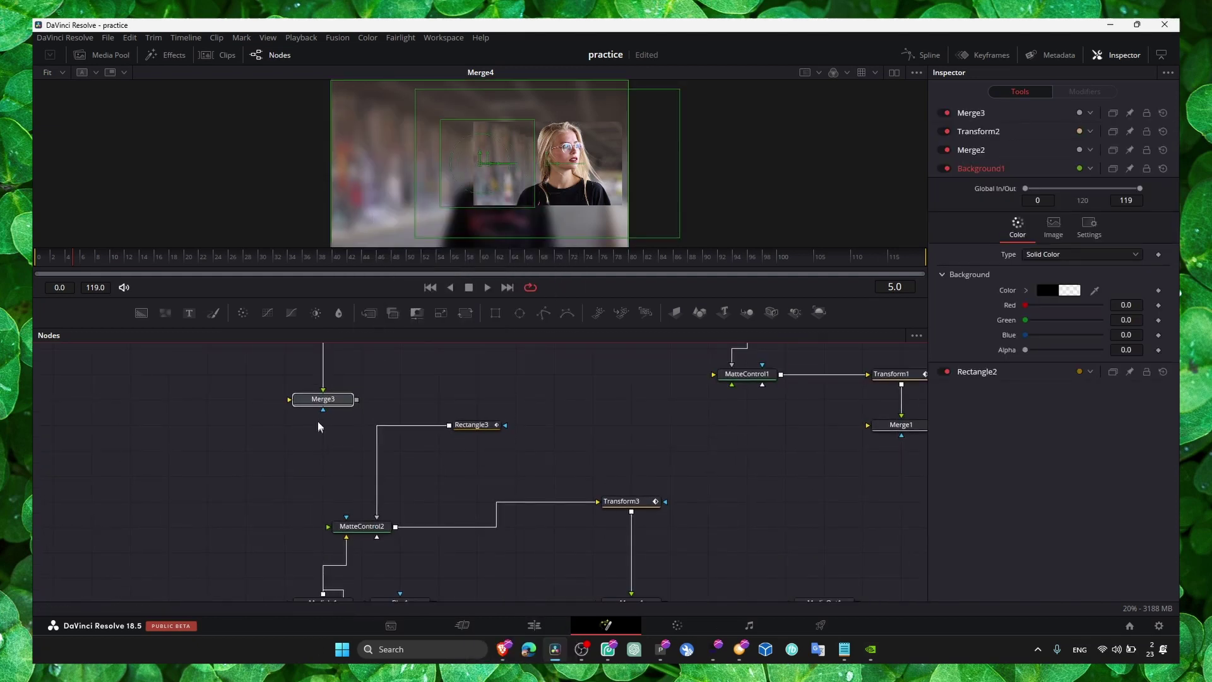
Step: Inspect Merge3 and Transform2, then box-select the newer blur and inset nodes
left_click(323, 399)
left_click_drag(382, 406, 327, 500)
left_click(268, 418)
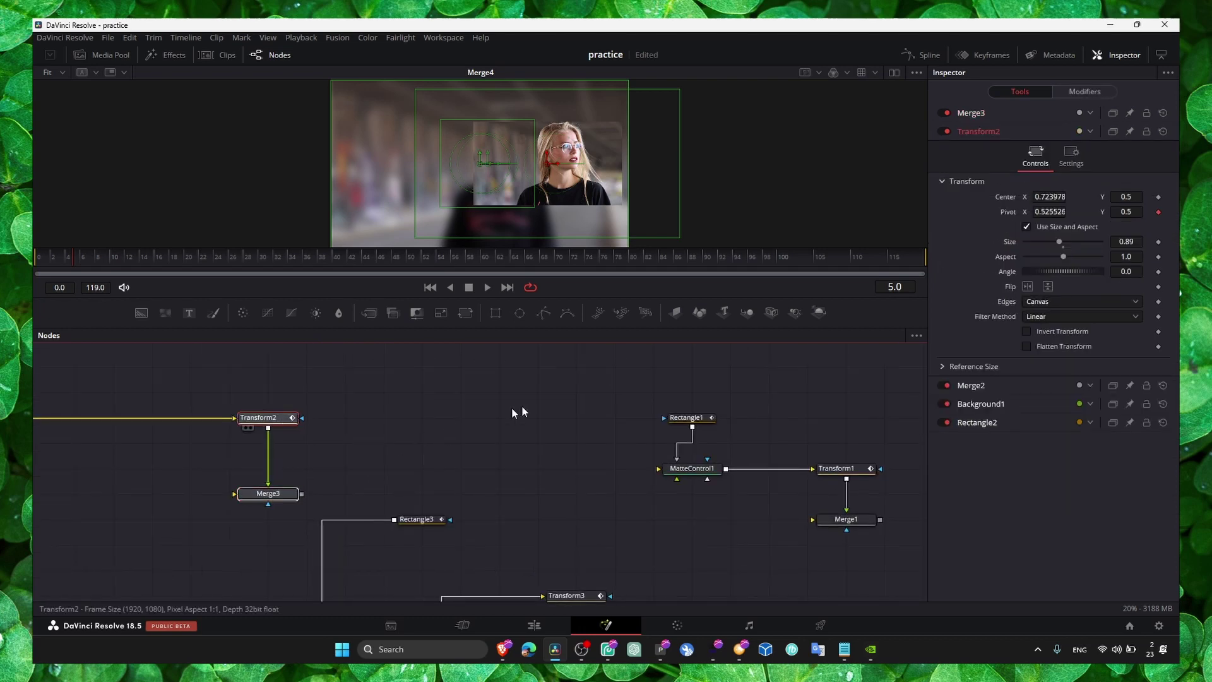
scroll(505, 437, "down", 3)
scroll(500, 427, "down", 2)
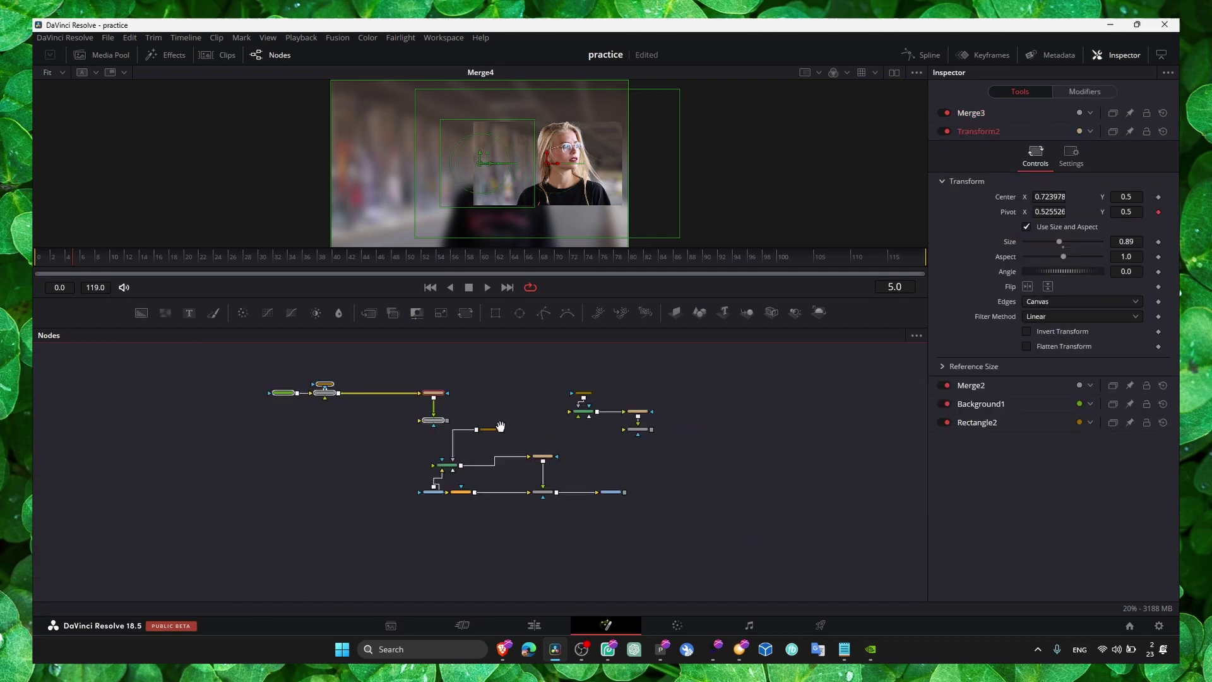
scroll(500, 427, "up", 2)
scroll(510, 465, "up", 3)
mouse_move(596, 570)
left_mouse_down()
mouse_move(398, 465)
mouse_move(387, 423)
mouse_move(575, 514)
mouse_move(144, 398)
left_mouse_up()
Step: Delete the newer blur and inset nodes and move the Background1 group down-right
key("Delete")
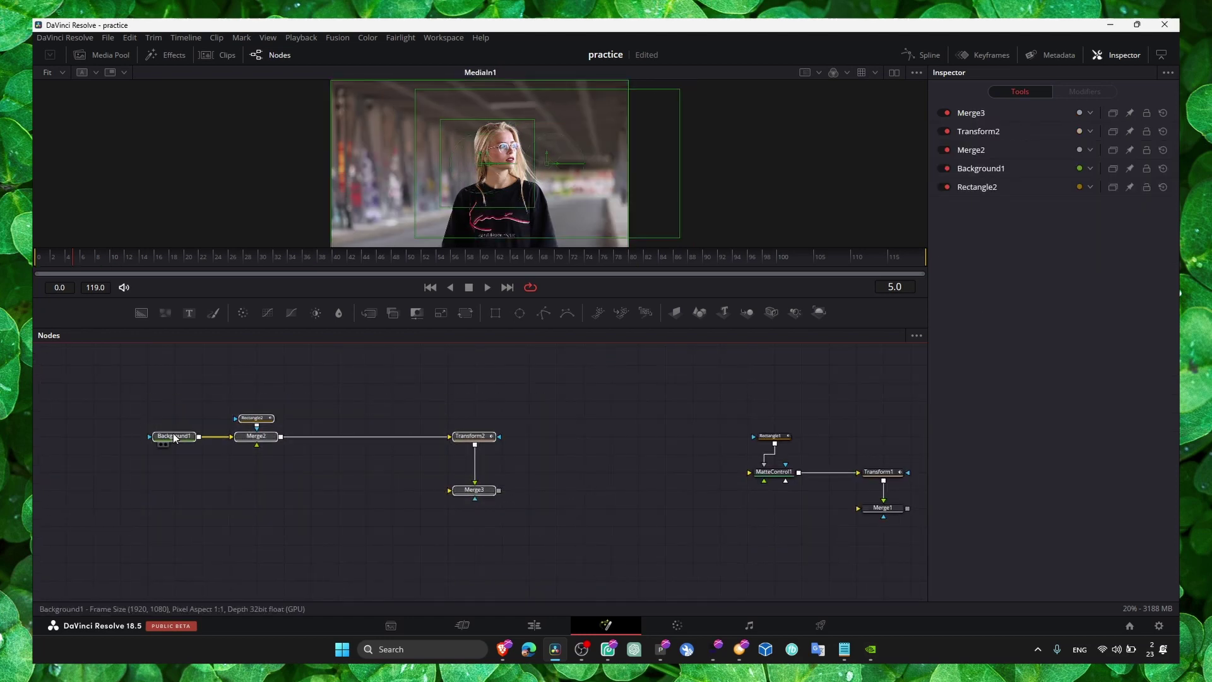
left_click_drag(174, 437, 466, 525)
left_click(464, 524)
scroll(520, 446, "down", 3)
scroll(655, 442, "down", 1)
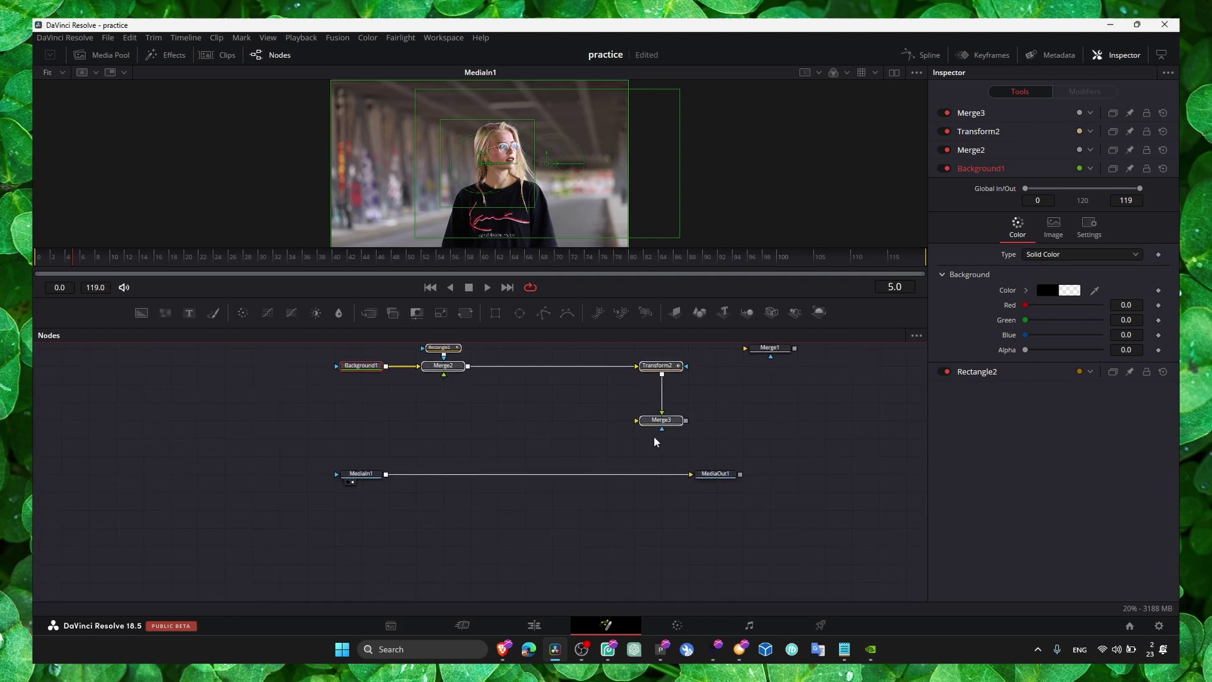
Step: Insert Merge3 on the MediaIn1–MediaOut1 line and feed MediaIn1 into Merge2
mouse_move(681, 422)
left_mouse_down()
mouse_move(654, 475)
mouse_move(606, 484)
mouse_move(651, 462)
left_mouse_up()
left_click(641, 477)
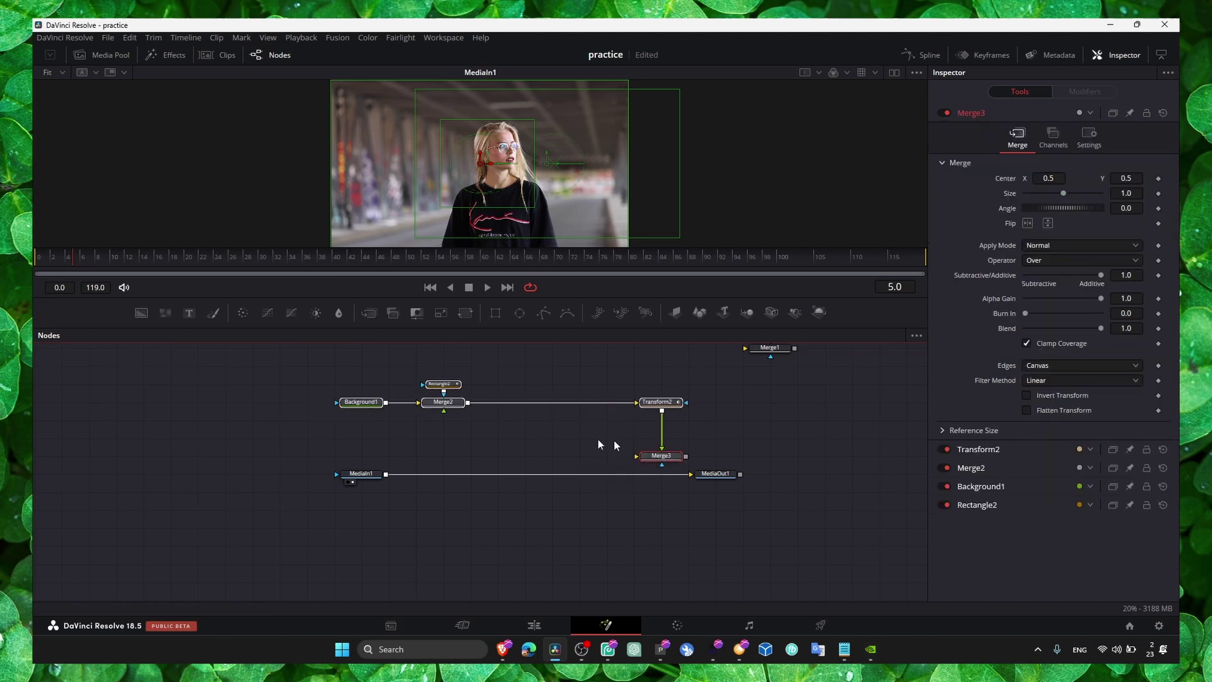
left_click(366, 406)
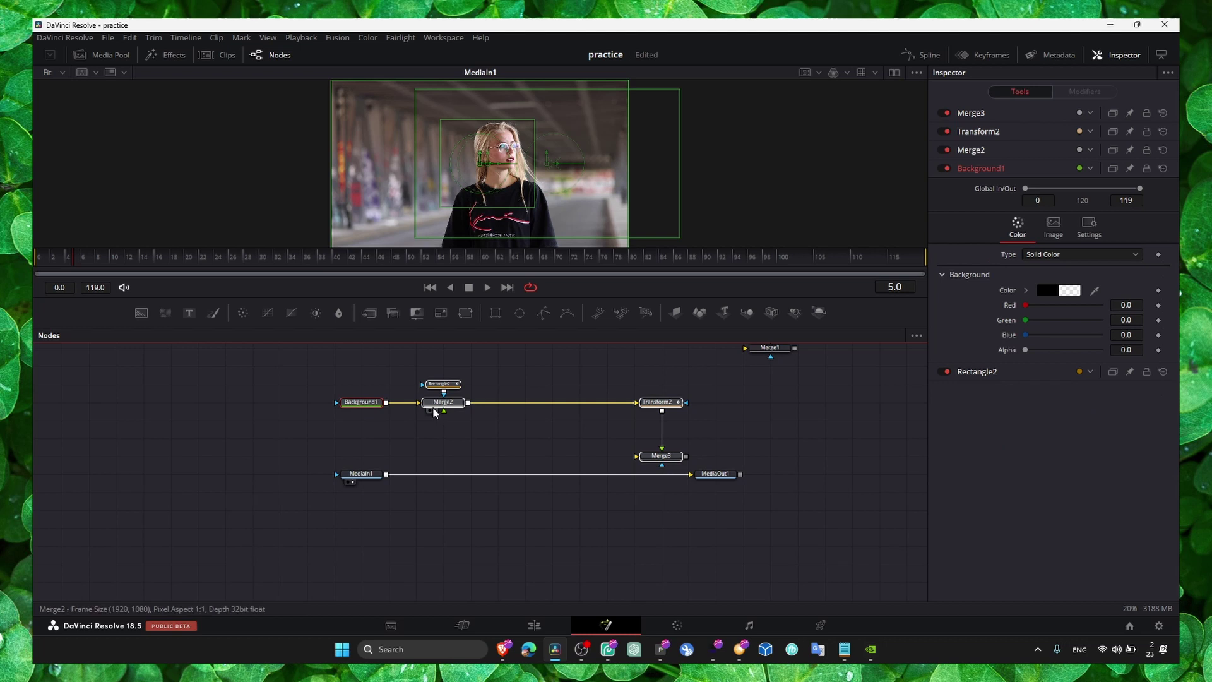
mouse_move(443, 409)
left_mouse_down()
mouse_move(377, 481)
mouse_move(443, 412)
left_mouse_up()
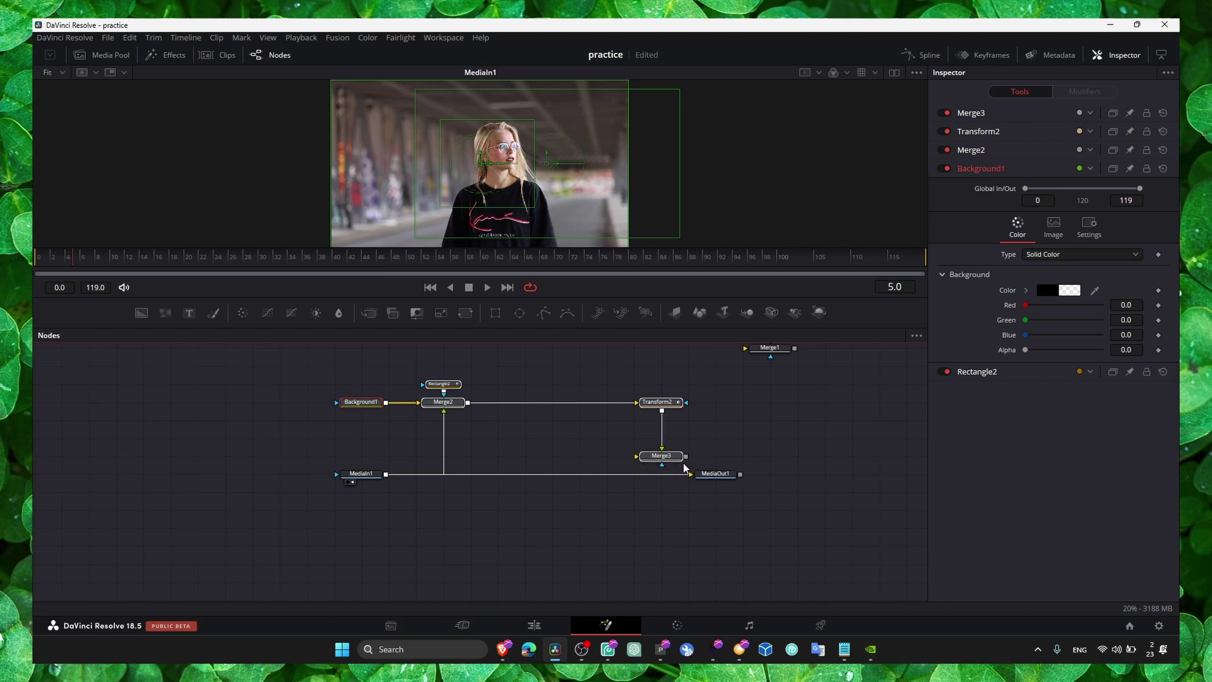
Step: Move Transform2 left and place Merge3 directly beneath it
left_click_drag(731, 463, 582, 380)
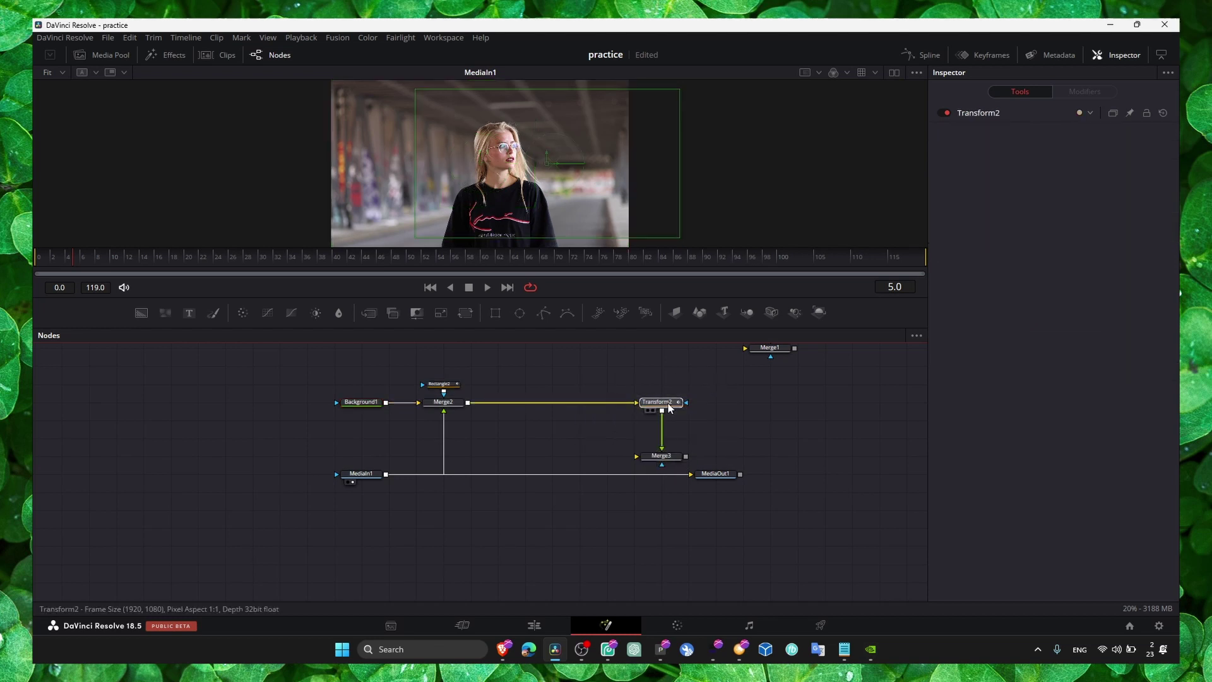
left_click_drag(661, 402, 630, 401)
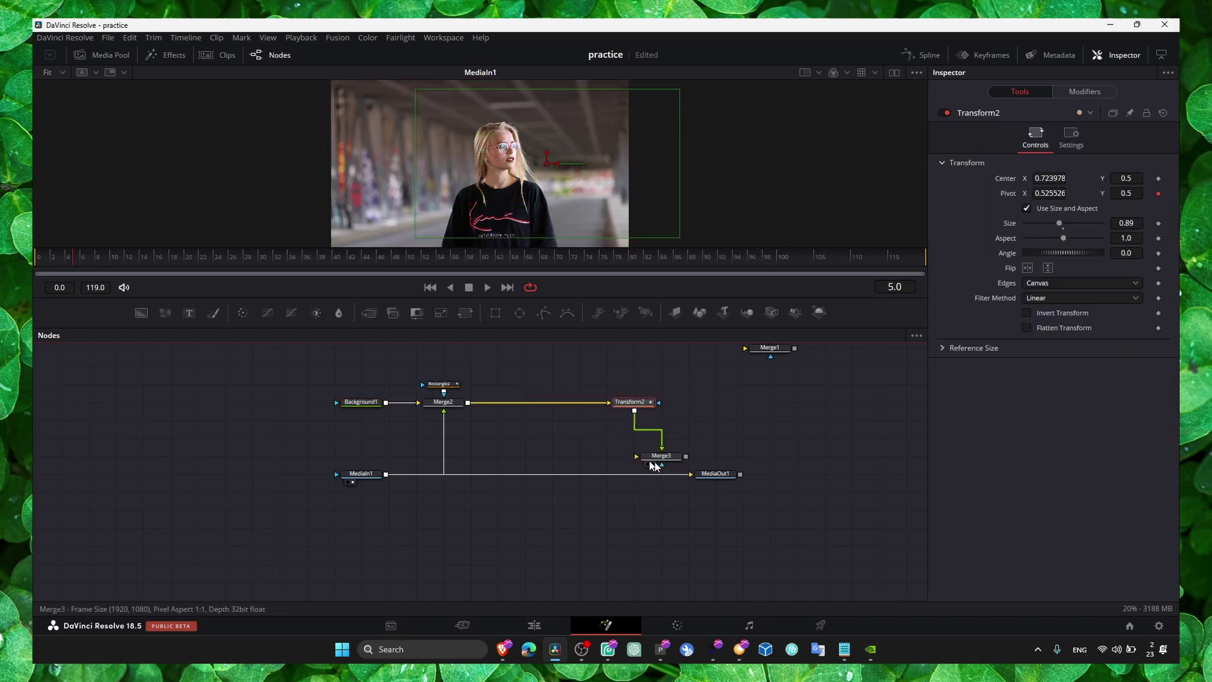
left_click_drag(661, 455, 633, 455)
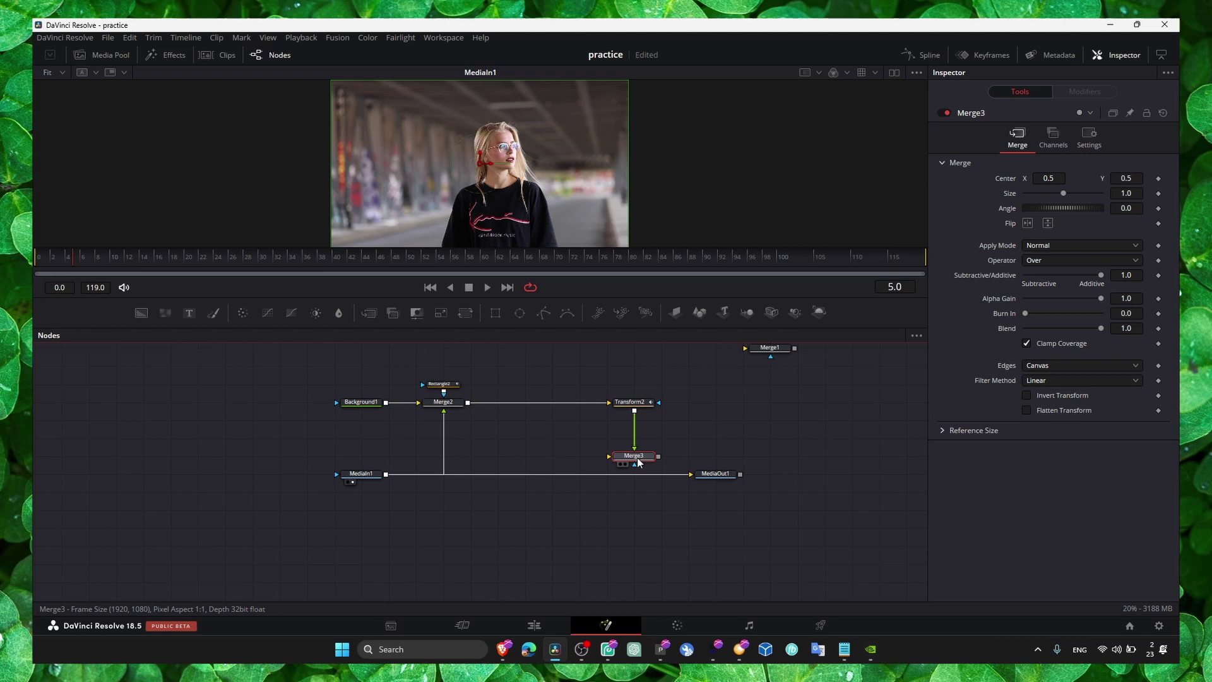
Step: Restore the deleted Merge3 node and nudge the rectangle mask slightly right
key("Delete")
left_click_drag(609, 402, 384, 476)
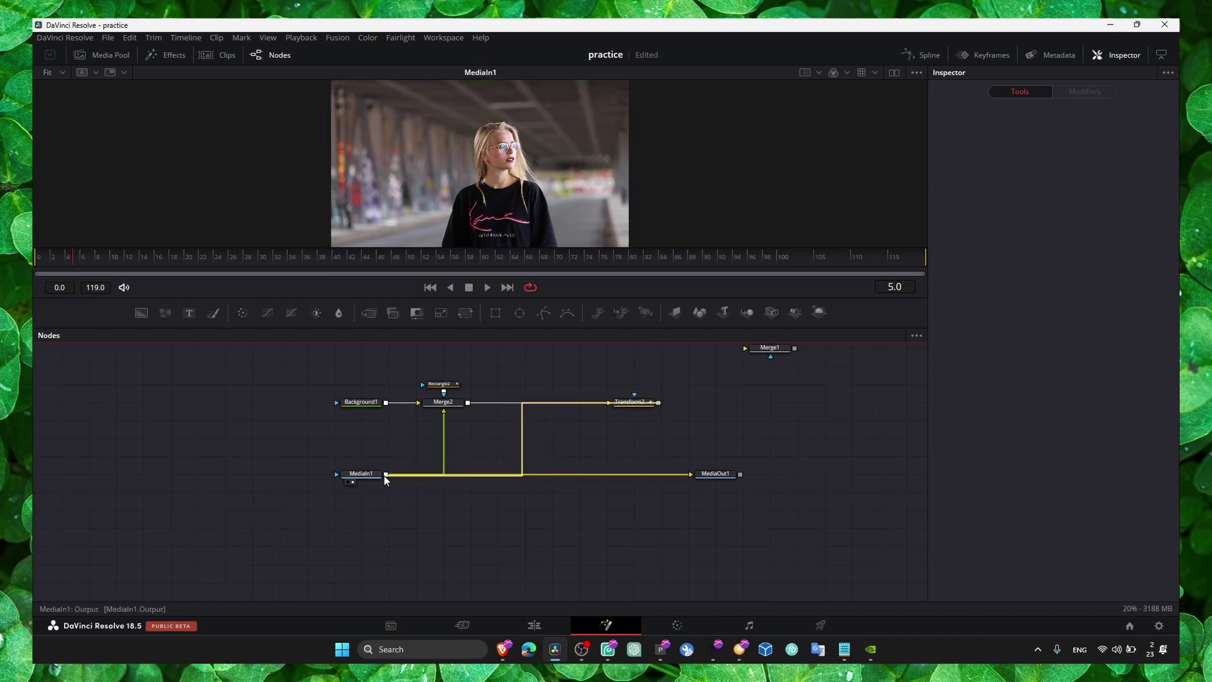
key("ctrl+z")
key("ctrl+z")
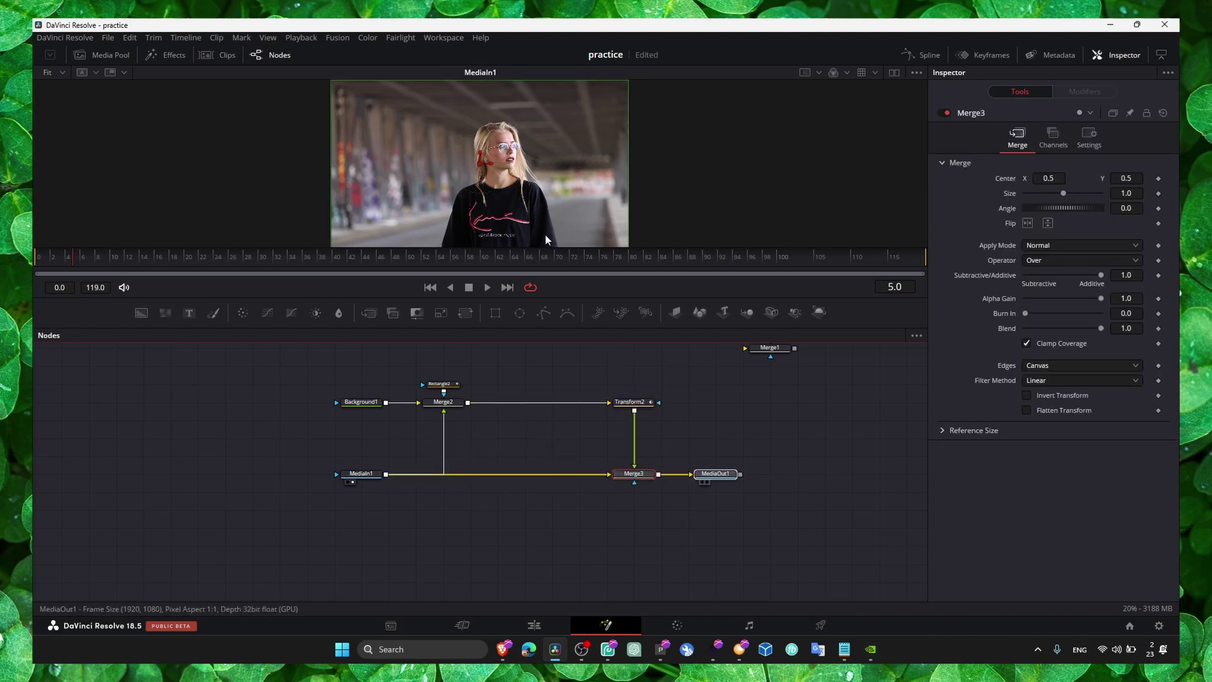
left_click(449, 386)
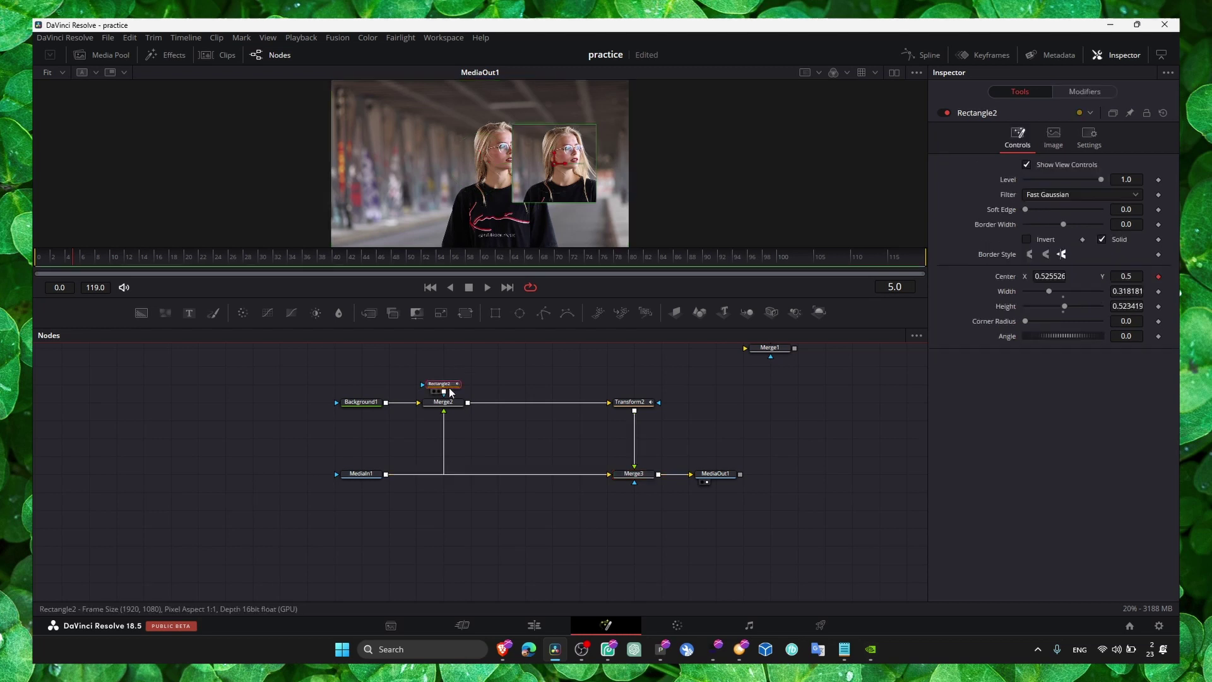
left_click_drag(555, 165, 570, 165)
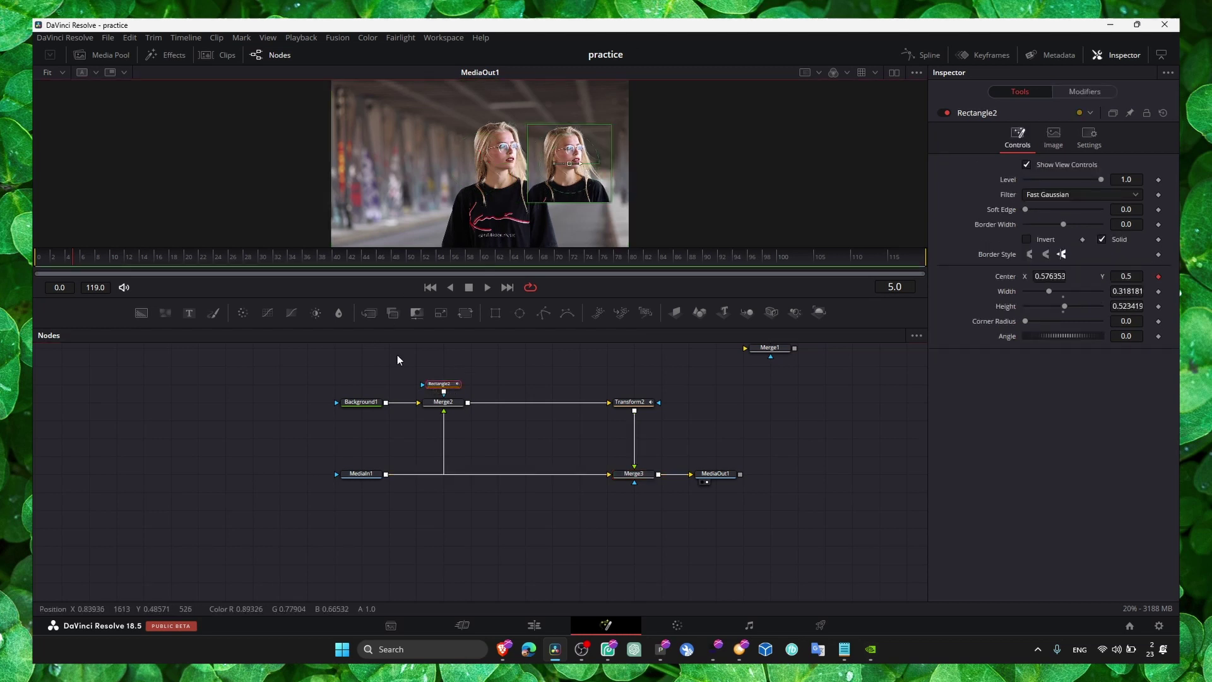
Step: Move the magnified woman inset to the upper-left of the frame
left_click(629, 402)
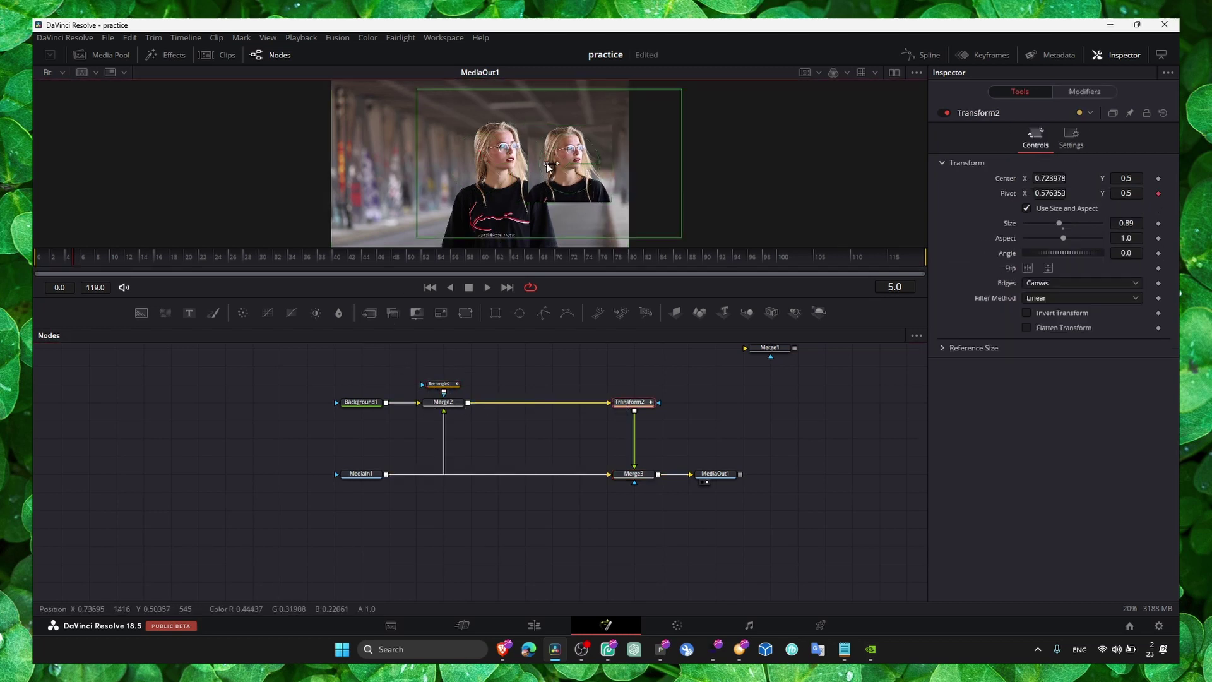
left_click_drag(548, 168, 359, 170)
left_click(358, 401)
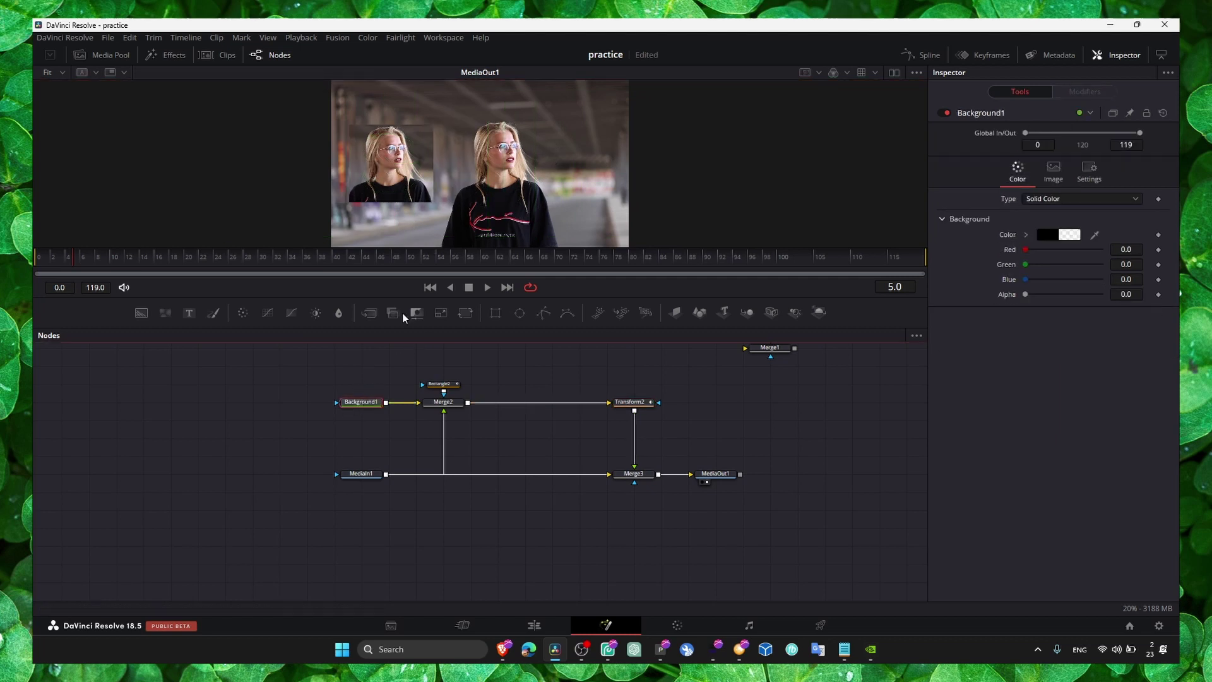
Step: Add Ellipse1 left of Background1, turn off Solid, and set Border Width to 0.2
left_click(518, 313)
mouse_move(362, 390)
left_mouse_down()
mouse_move(278, 387)
mouse_move(252, 404)
left_mouse_up()
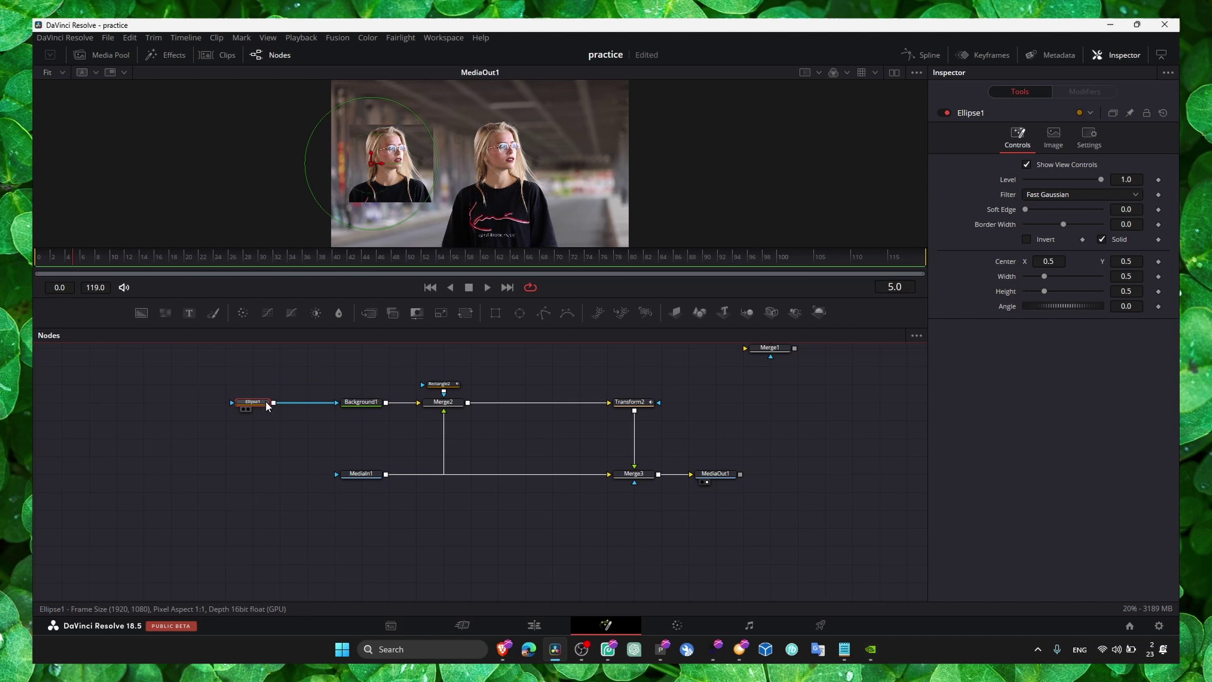
left_click(1102, 240)
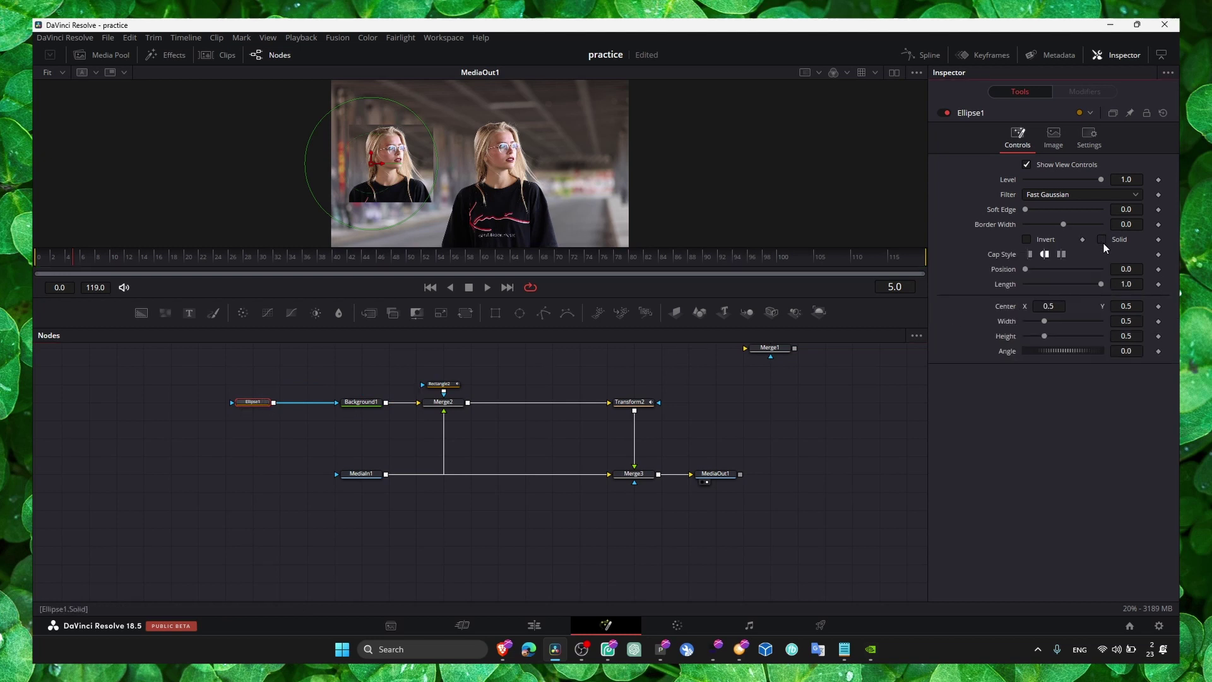
left_click_drag(1075, 228, 1106, 230)
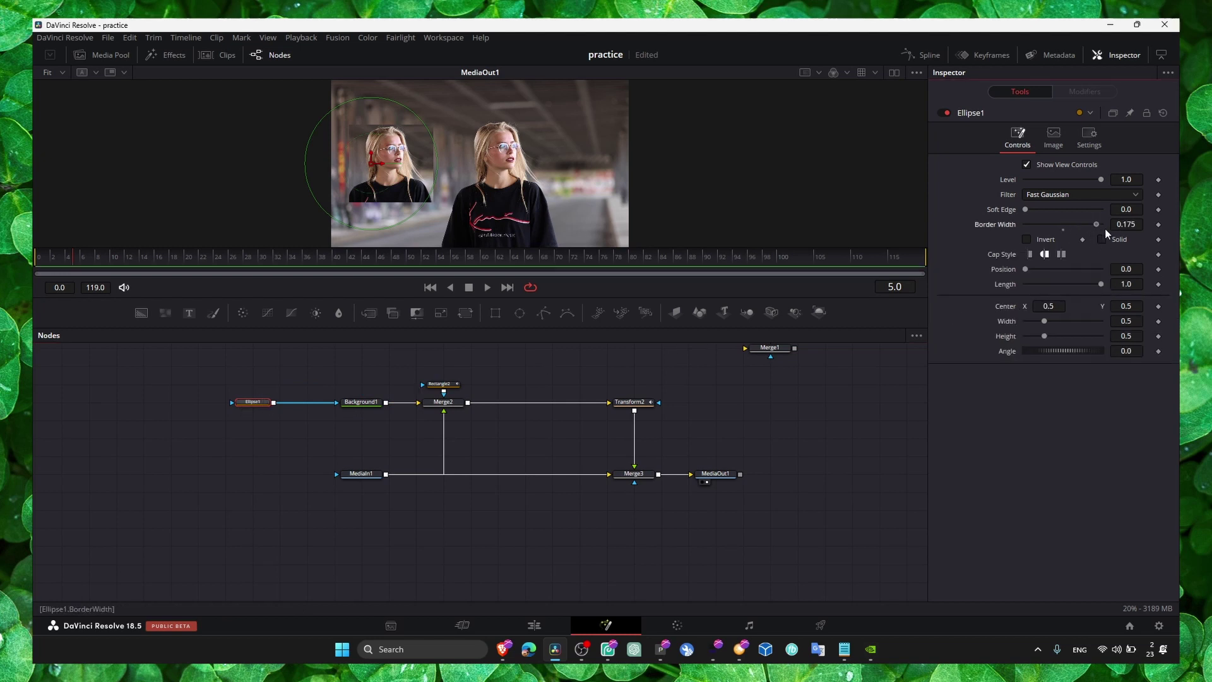
left_click(1103, 228)
left_click_drag(1068, 229, 1109, 224)
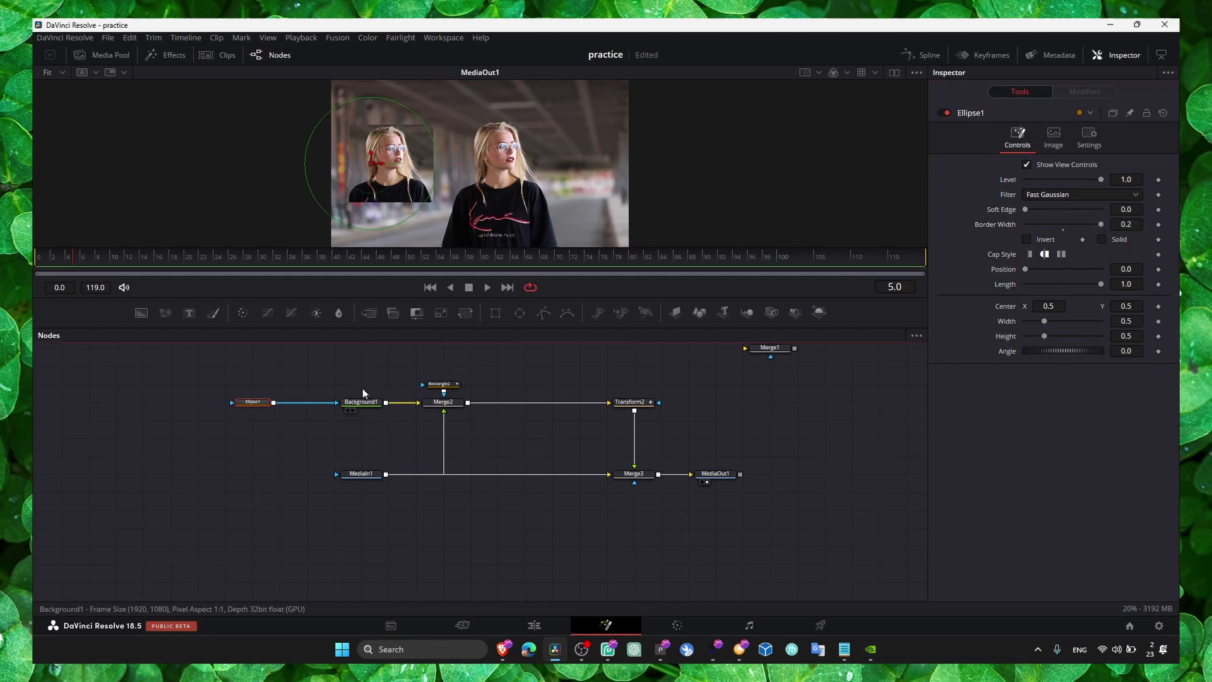
left_click_drag(364, 402, 398, 204)
Step: Preview Ellipse1, Background1, Merge2, Transform2 and Merge3 in turn in the viewer
key("1")
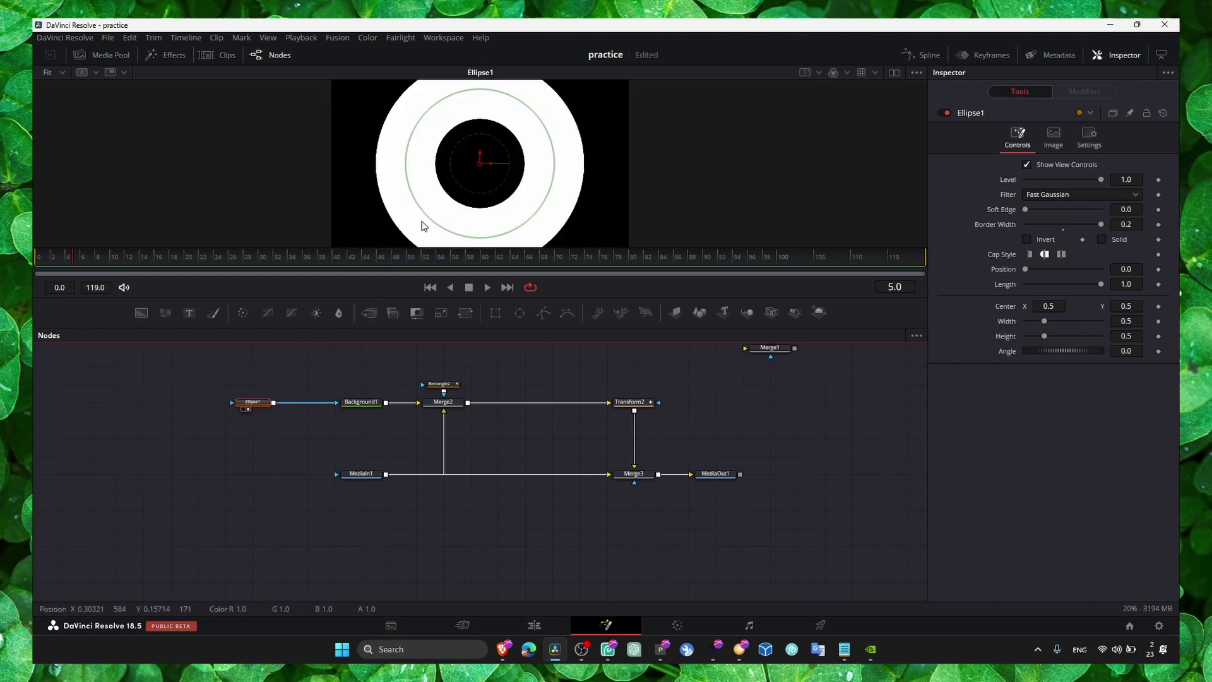
left_click_drag(360, 402, 407, 227)
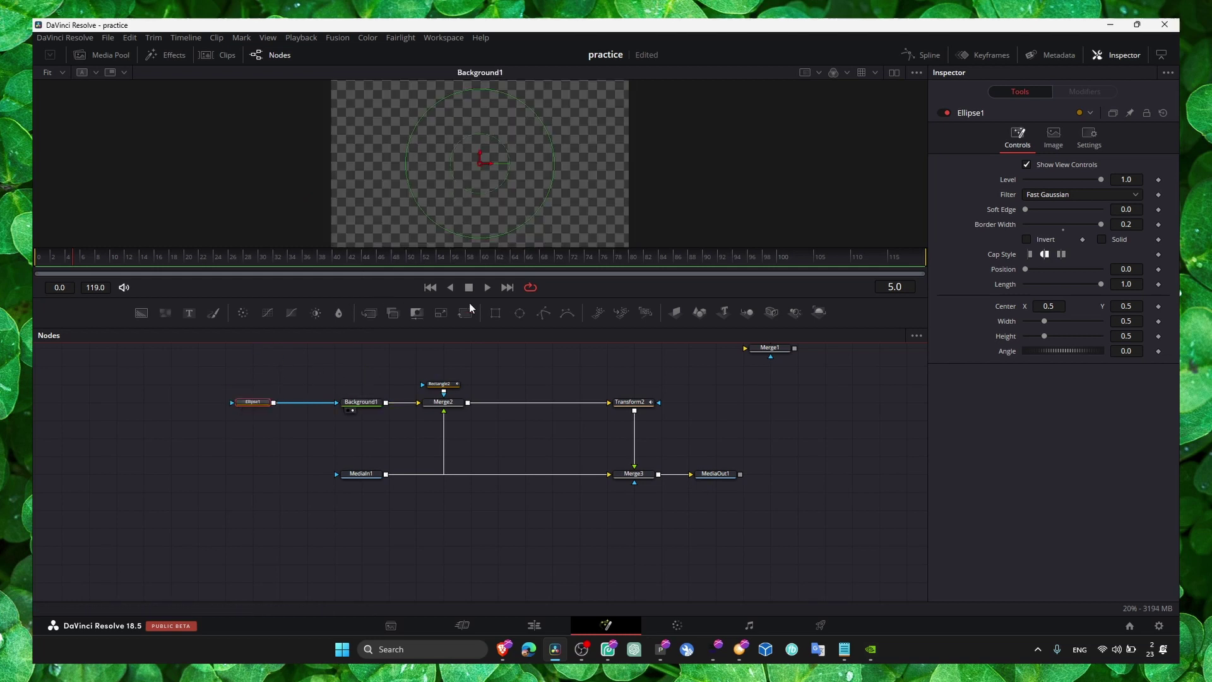
left_click_drag(443, 402, 492, 180)
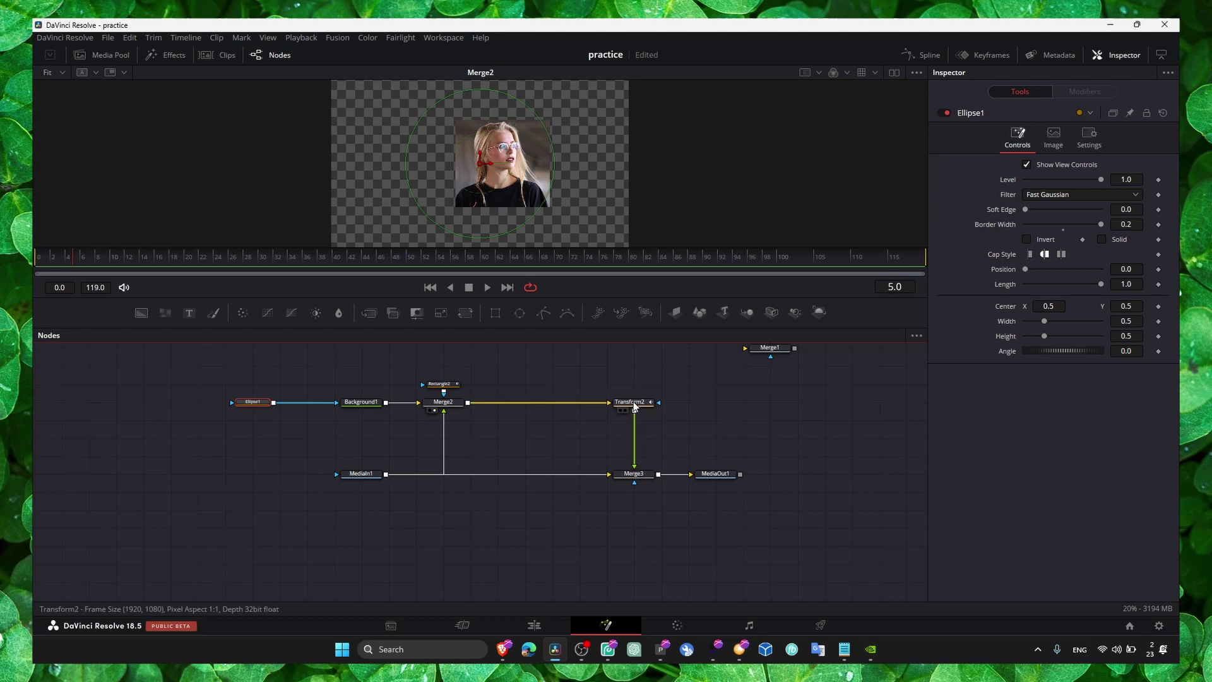
left_click_drag(630, 402, 593, 221)
left_click_drag(633, 474, 568, 189)
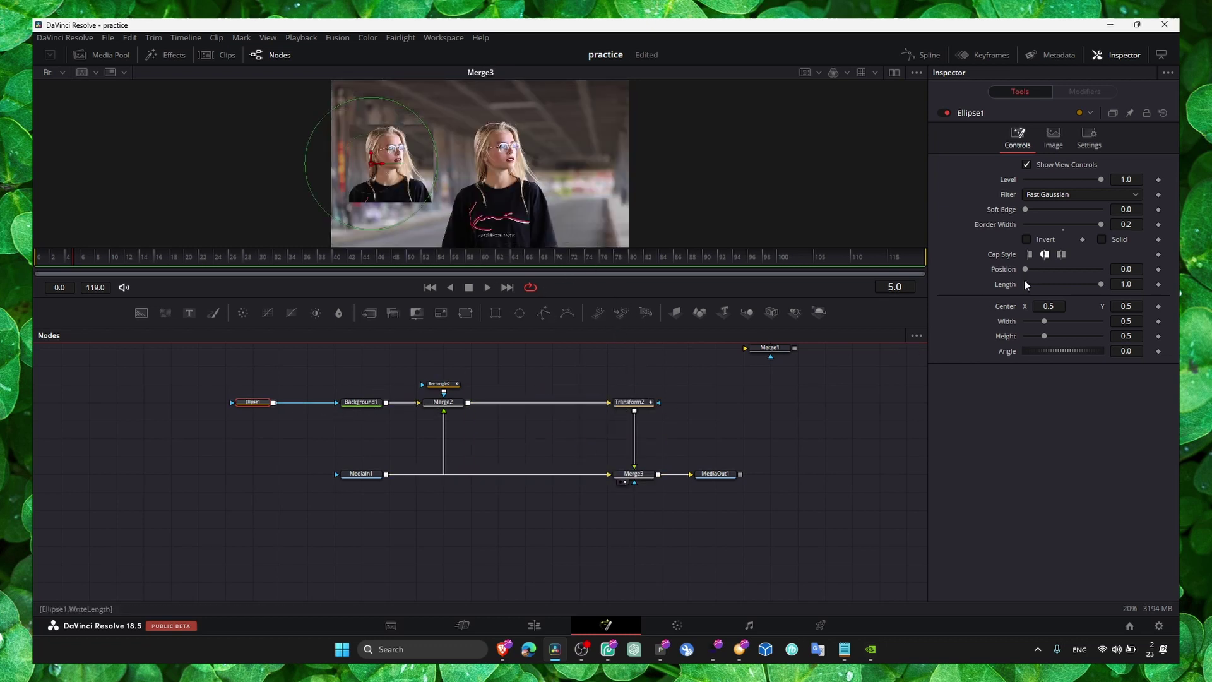
Step: Drag the ellipse ring's centre to about 0.54, 0.52 over the inset woman
left_click_drag(383, 166, 409, 168)
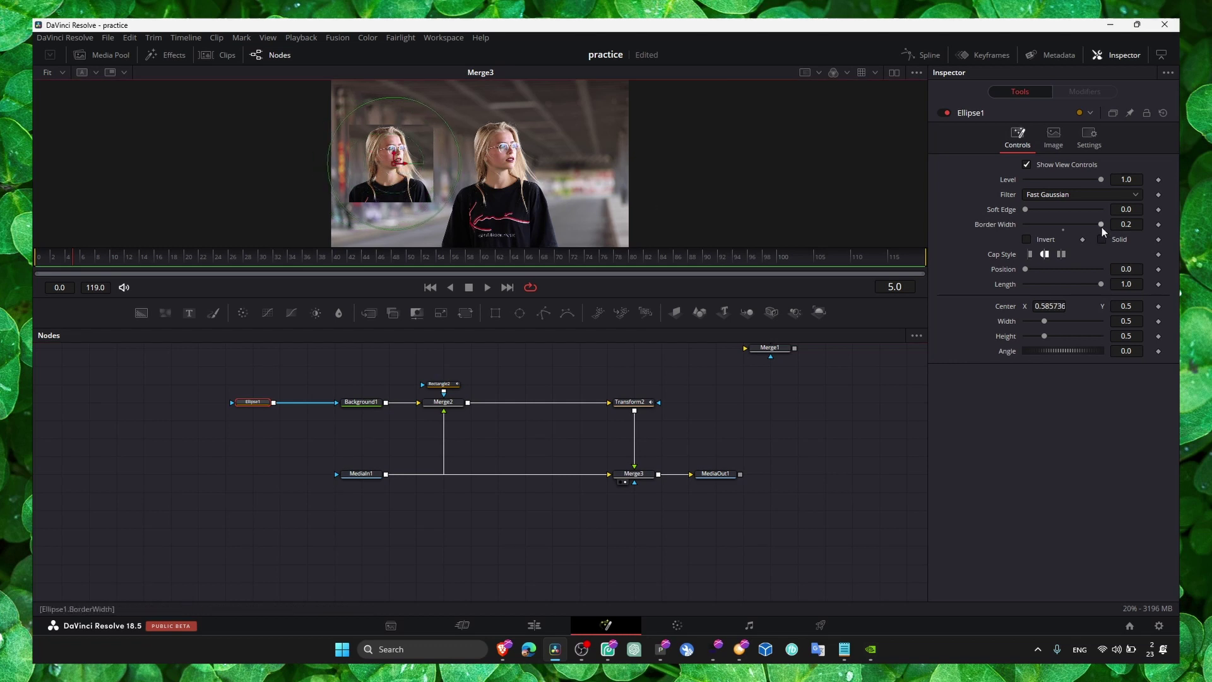
left_click_drag(1101, 226, 1024, 225)
key("ctrl+z")
mouse_move(397, 159)
left_mouse_down()
mouse_move(411, 171)
mouse_move(386, 157)
left_mouse_up()
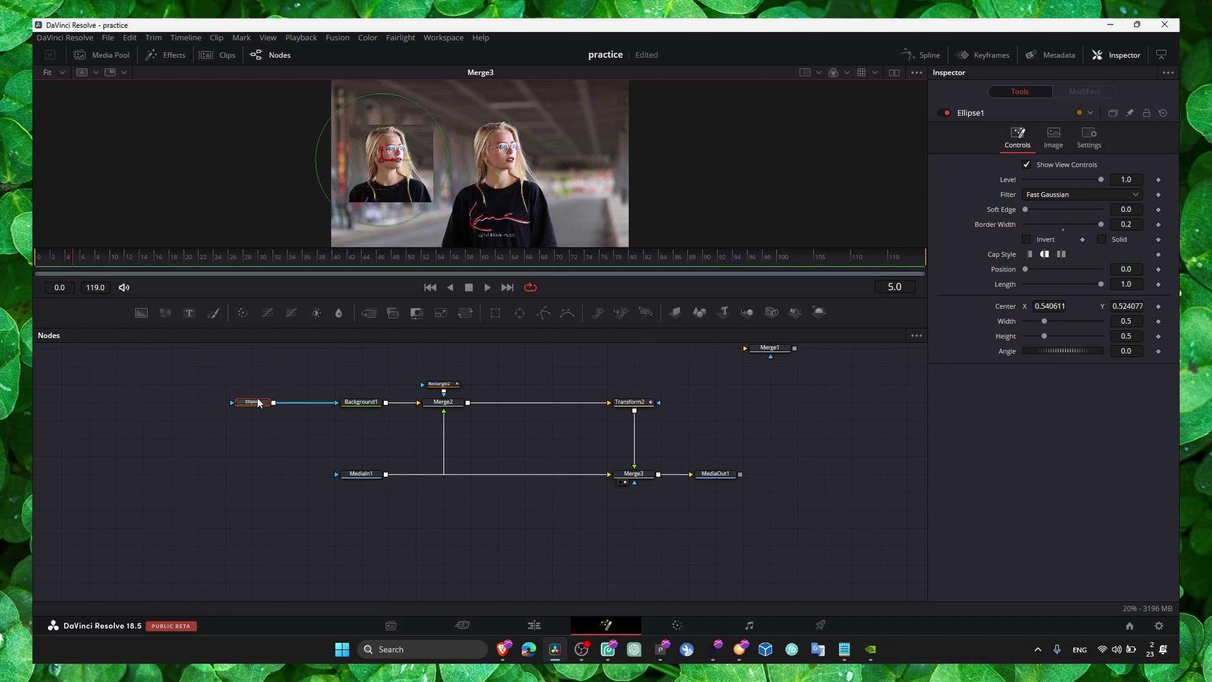
left_click_drag(205, 361, 360, 467)
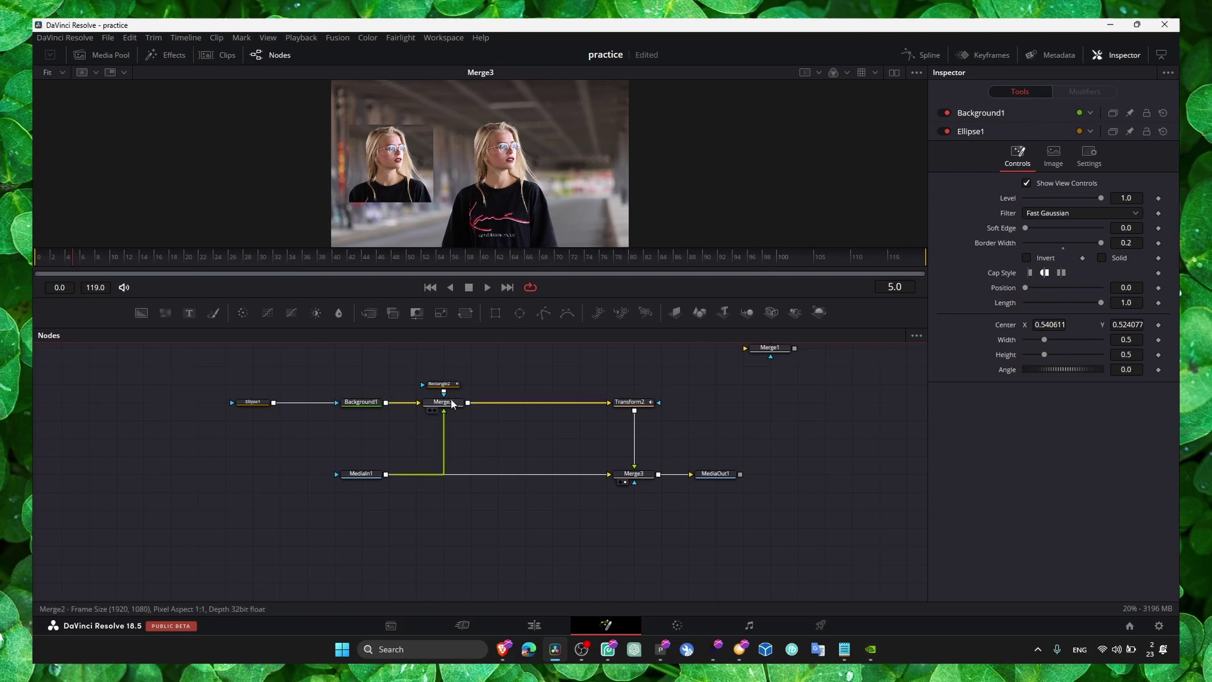
left_click_drag(533, 374, 485, 466)
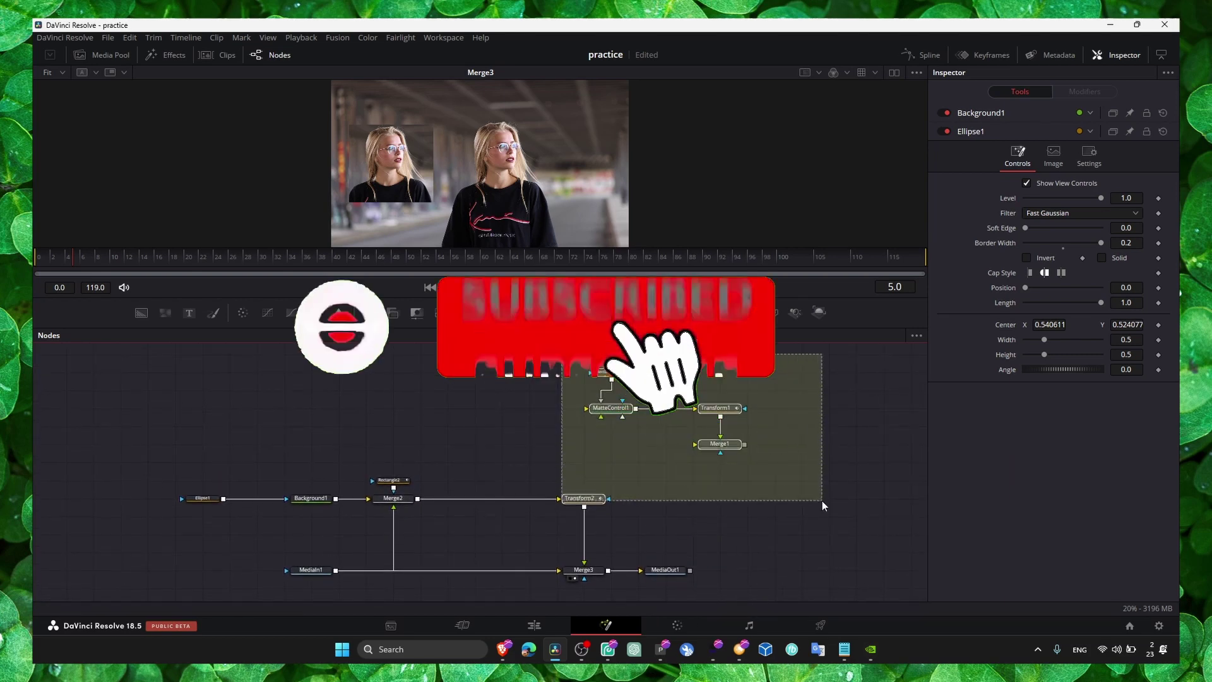
left_click_drag(561, 347, 822, 501)
left_click_drag(717, 469, 768, 438)
mouse_move(231, 407)
left_mouse_down()
mouse_move(469, 474)
mouse_move(454, 410)
left_mouse_up()
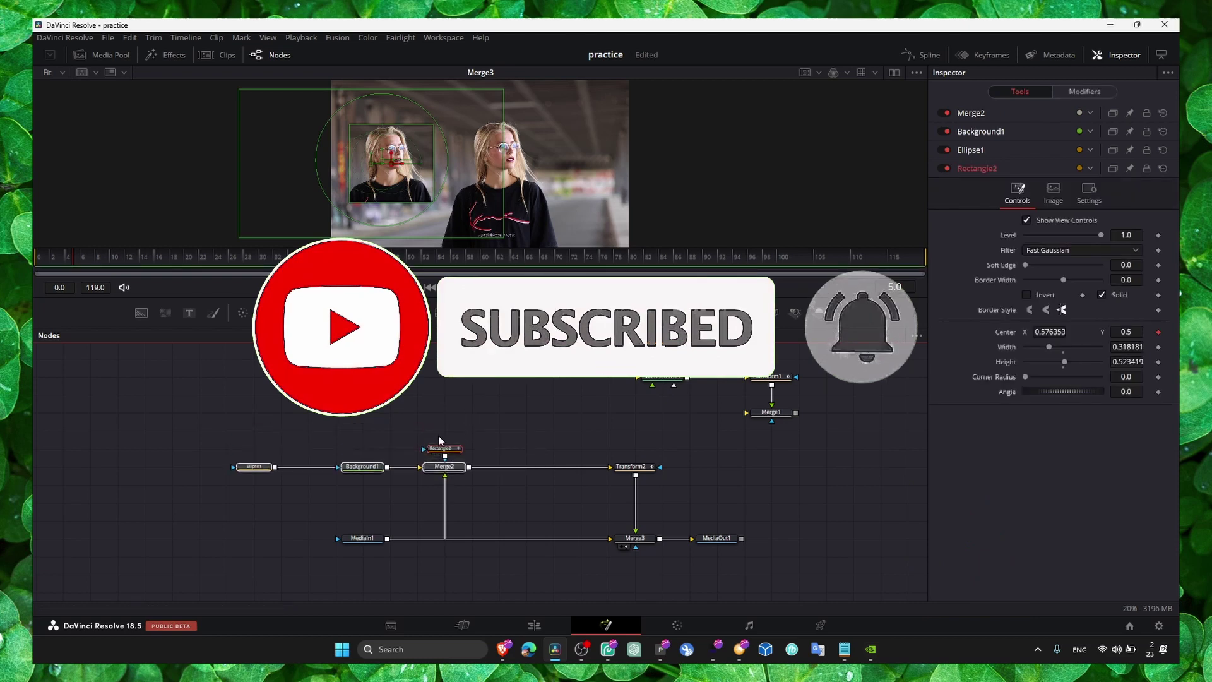
left_click(453, 411)
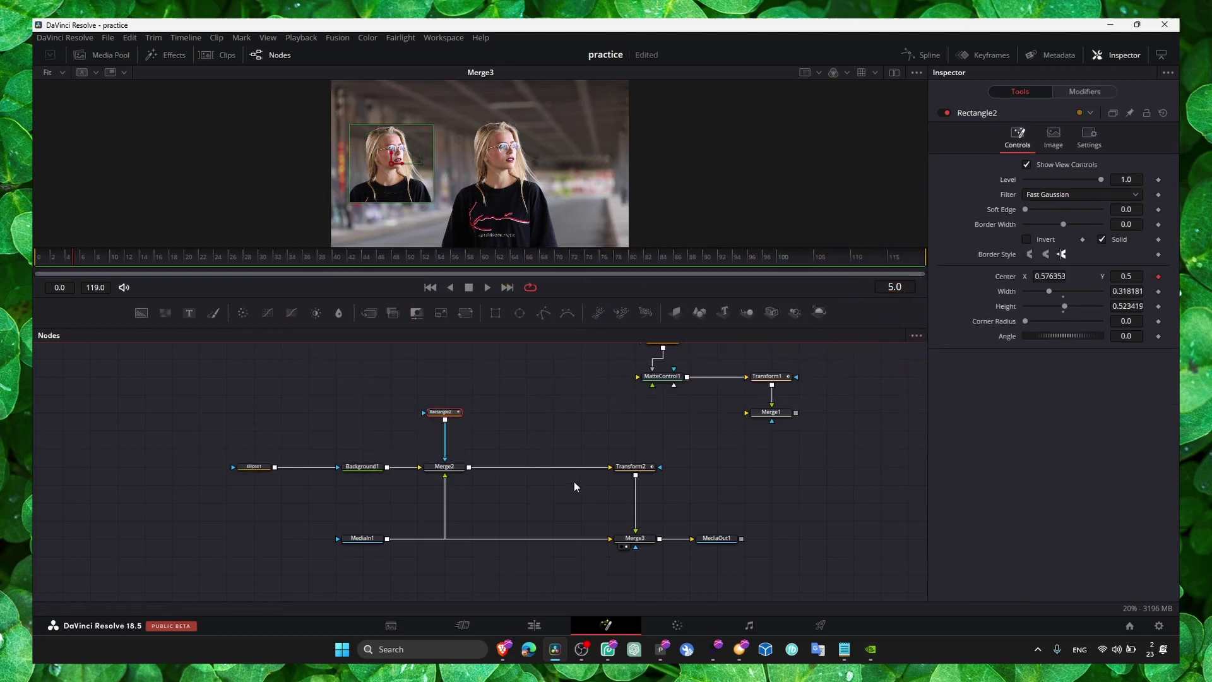